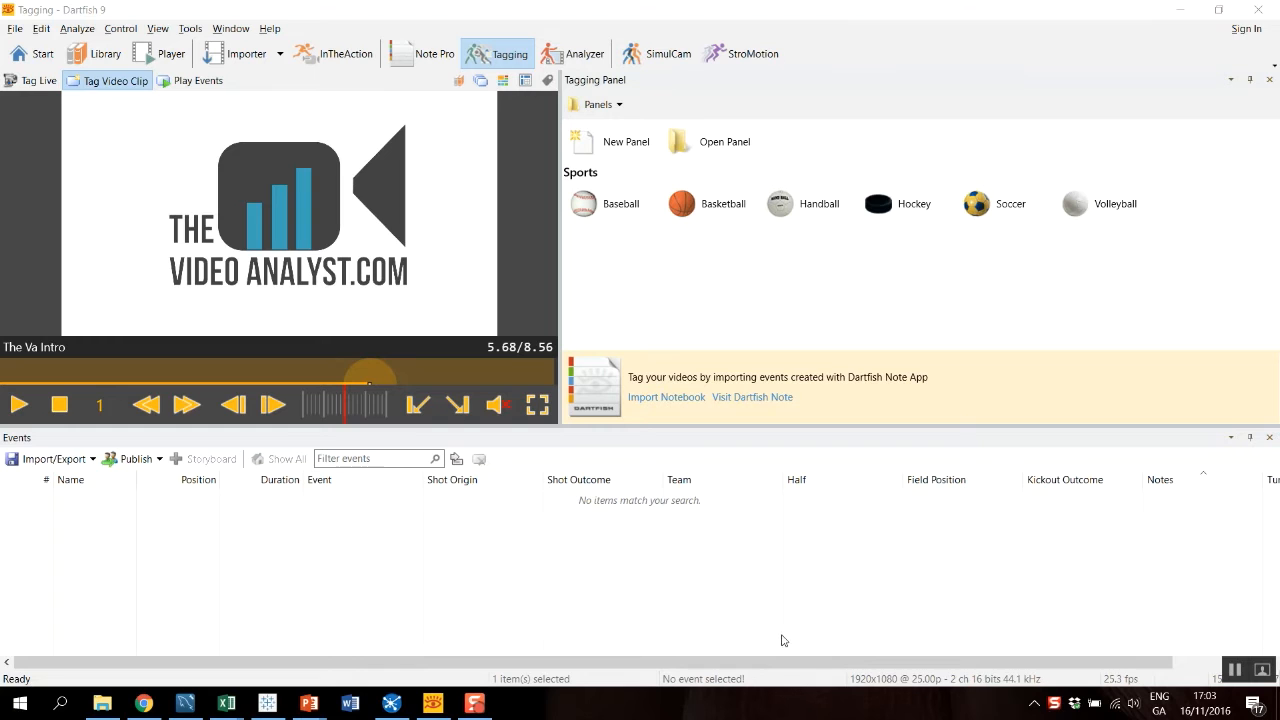
# Create a blank tagging panel and add an event button labelled Shot.
pyautogui.click(629, 155)
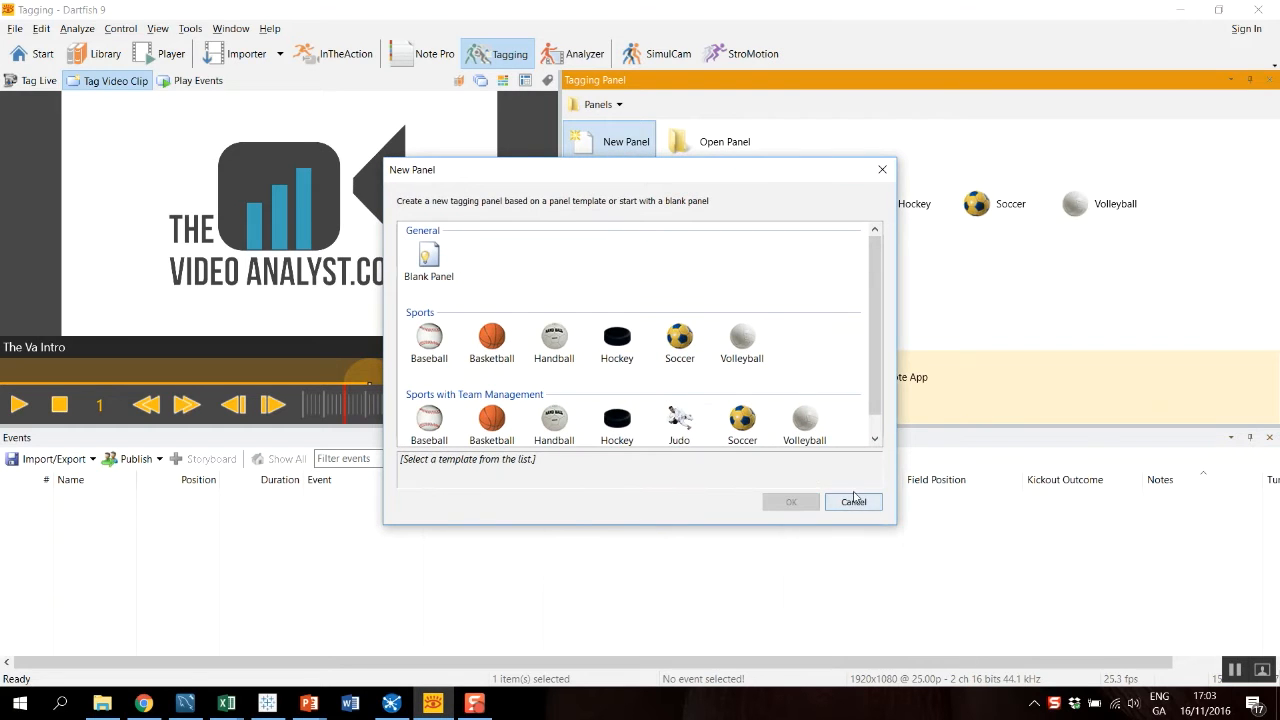
pyautogui.doubleClick(430, 258)
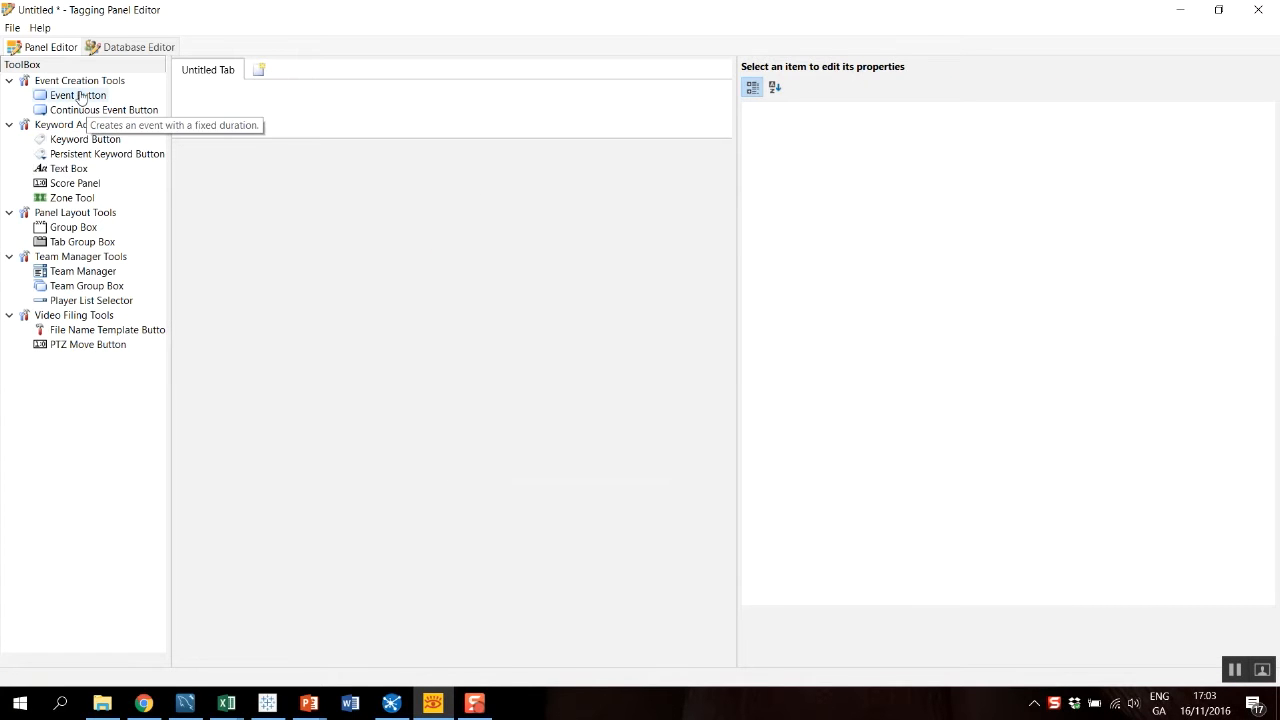
pyautogui.moveTo(79, 97); pyautogui.dragTo(240, 108)
pyautogui.click(993, 145)
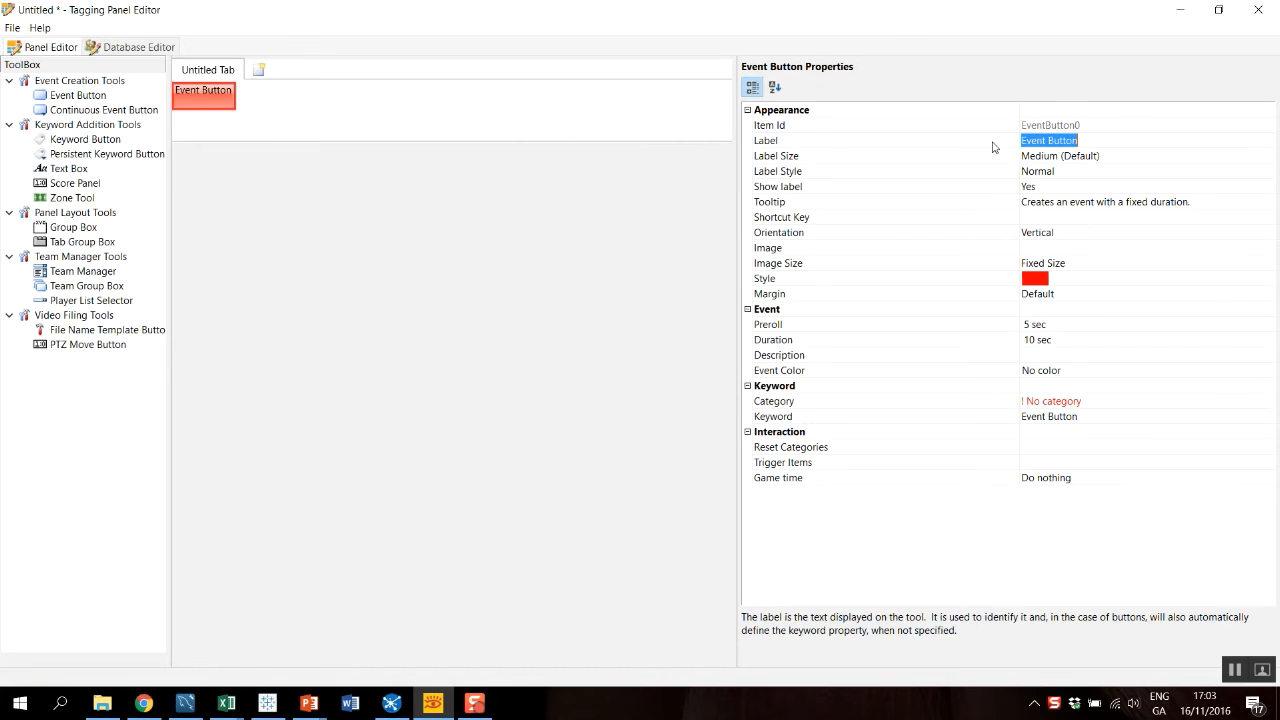
pyautogui.write('Shot')
# Set the Shot button's keyword category to Event.
pyautogui.click(1001, 402)
pyautogui.click(1103, 401)
pyautogui.write('Event')
pyautogui.click(291, 107)
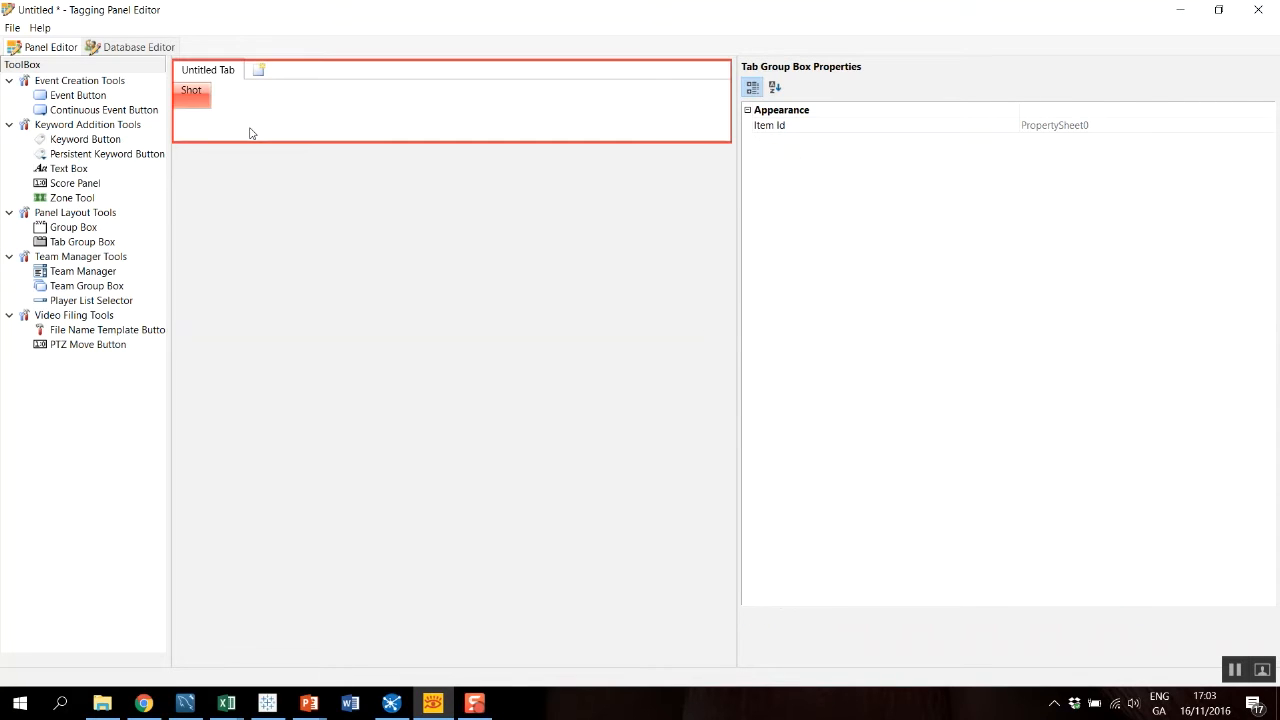
# Add a zone tool beside the Shot button and use soccer-cropped3.png from the Pictures folder as its image.
pyautogui.moveTo(72, 198); pyautogui.dragTo(286, 134)
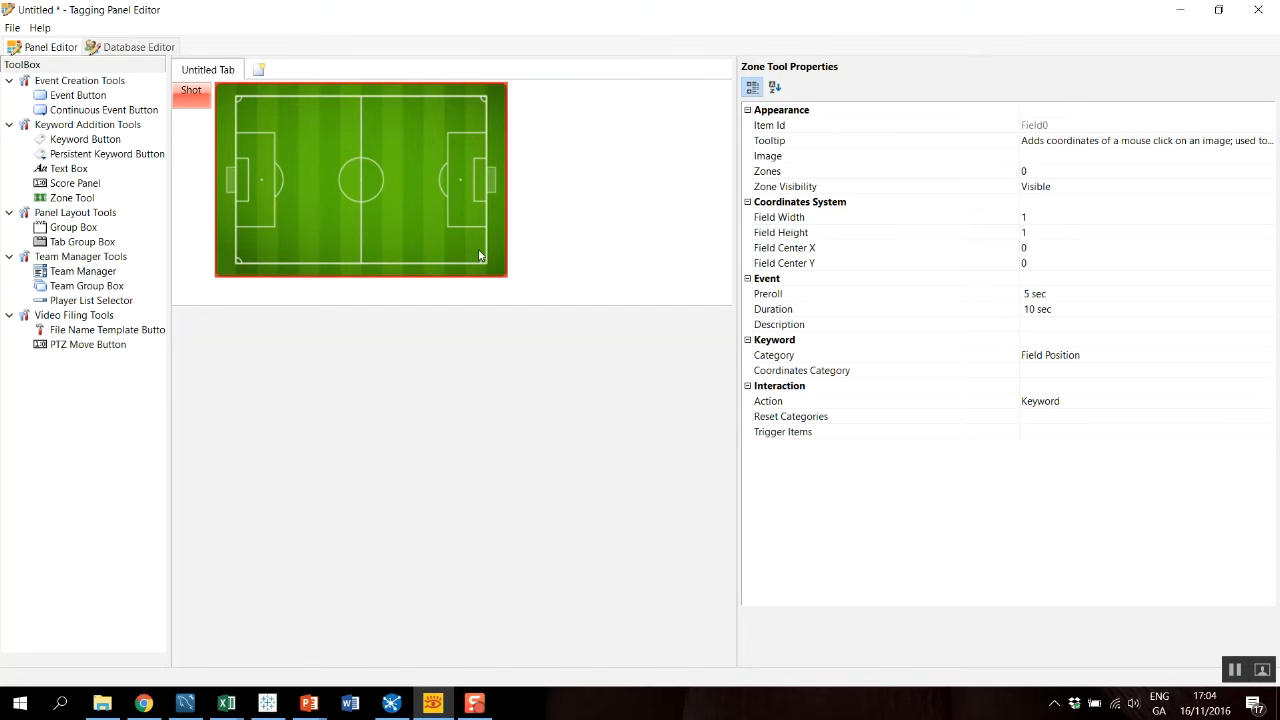
pyautogui.doubleClick(787, 157)
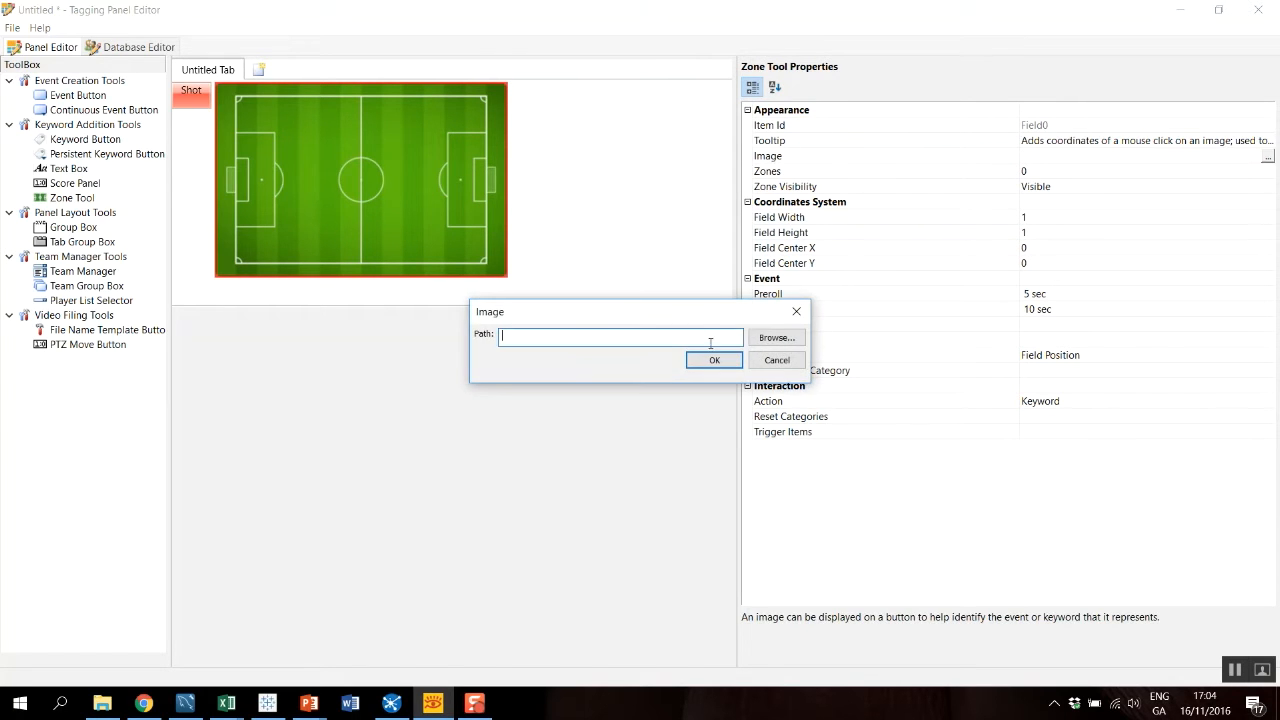
pyautogui.click(777, 340)
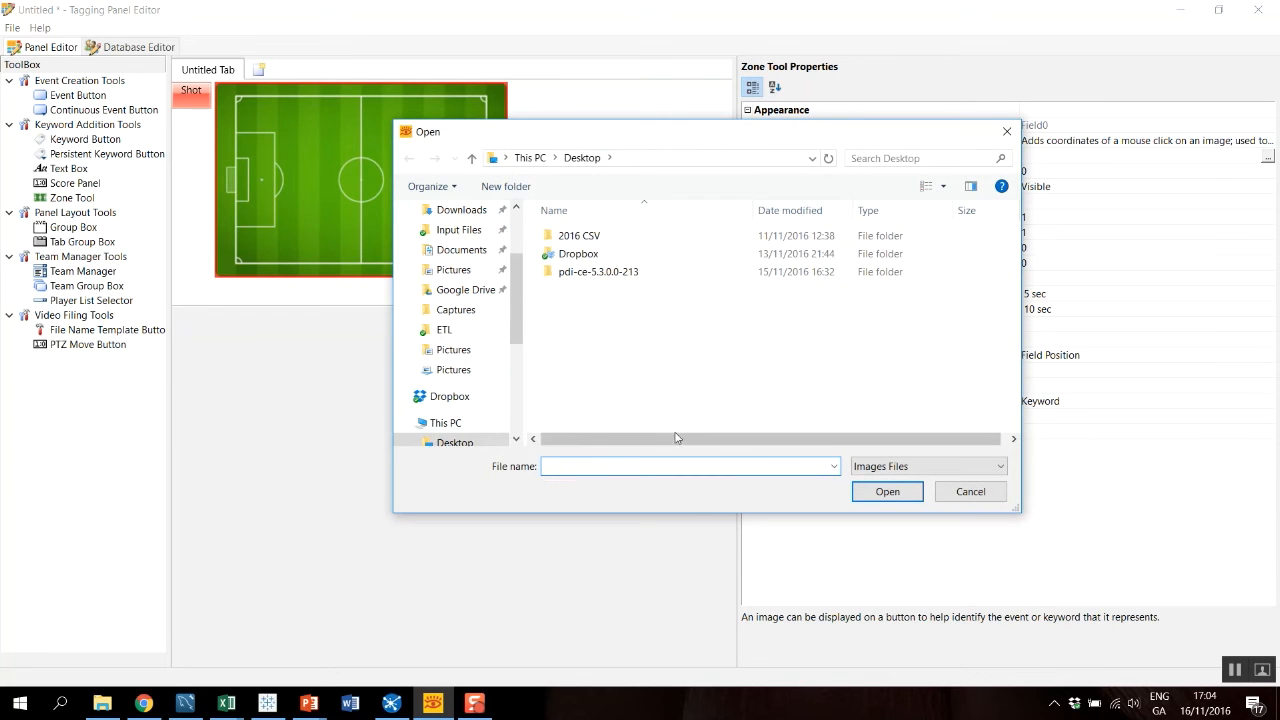
pyautogui.click(486, 349)
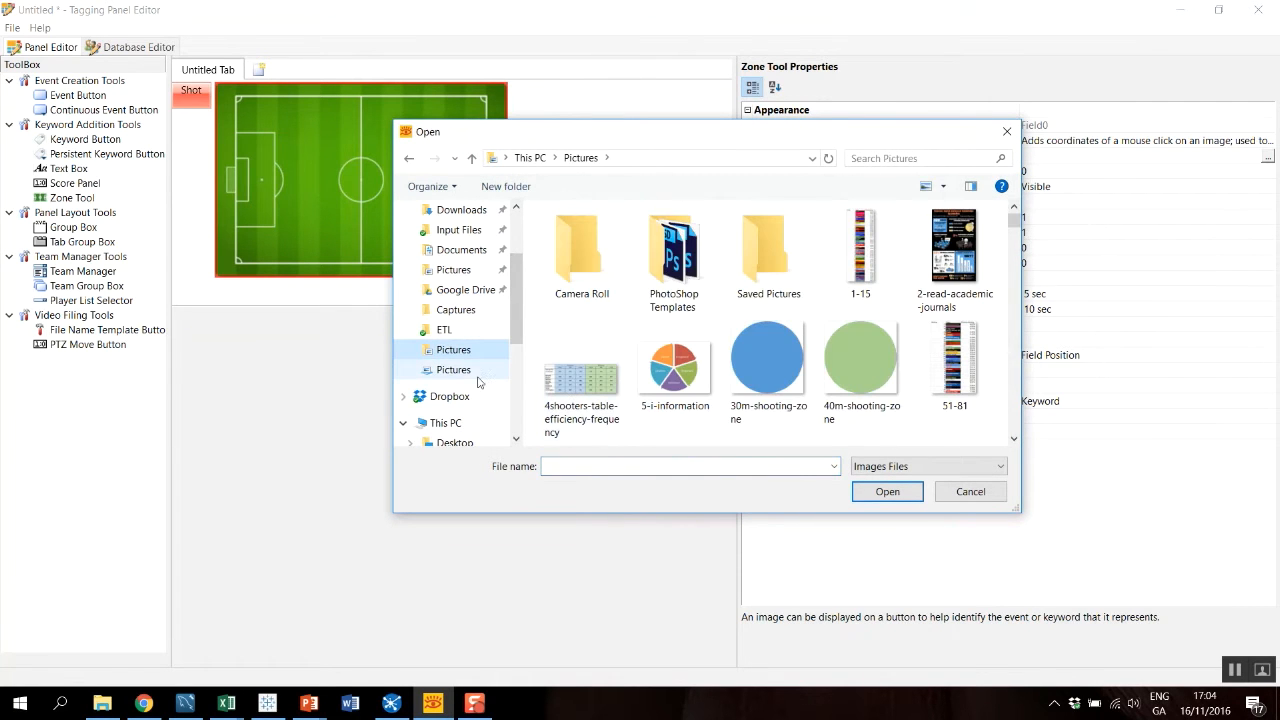
pyautogui.click(610, 465)
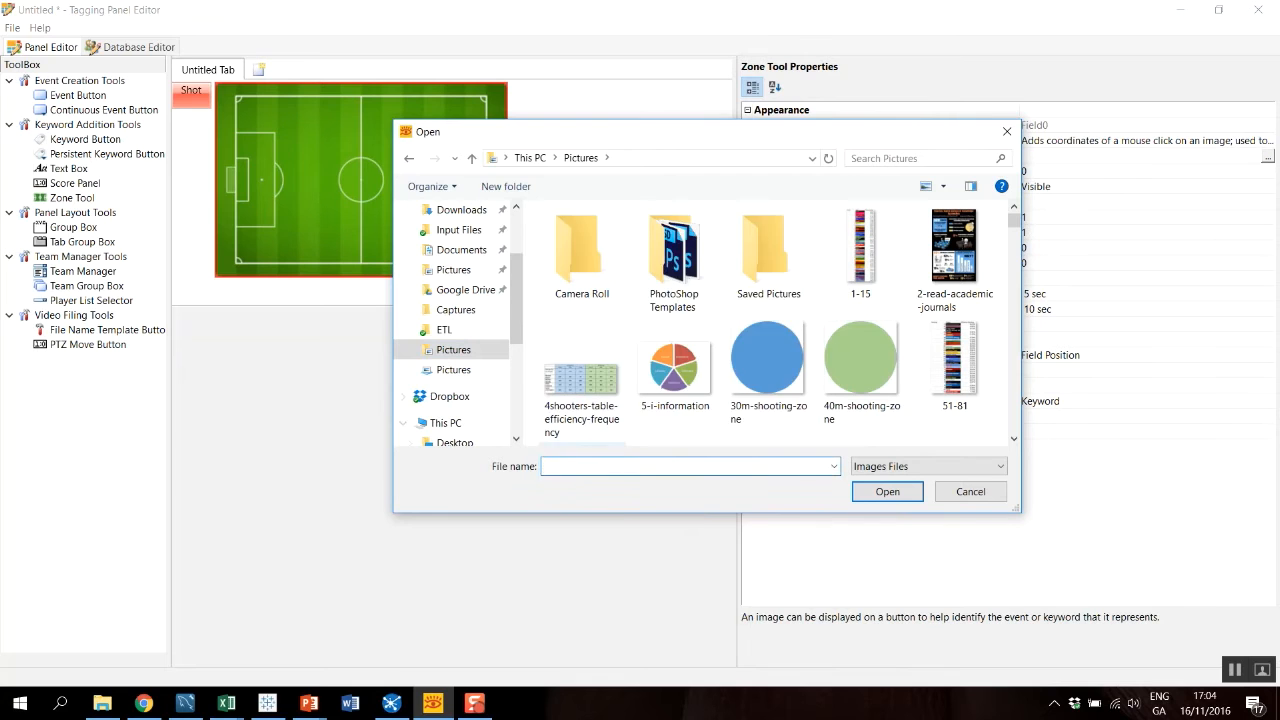
pyautogui.write('soc')
pyautogui.press('Down')
pyautogui.press('Down')
pyautogui.press('Down')
pyautogui.press('Down')
pyautogui.press('Return')
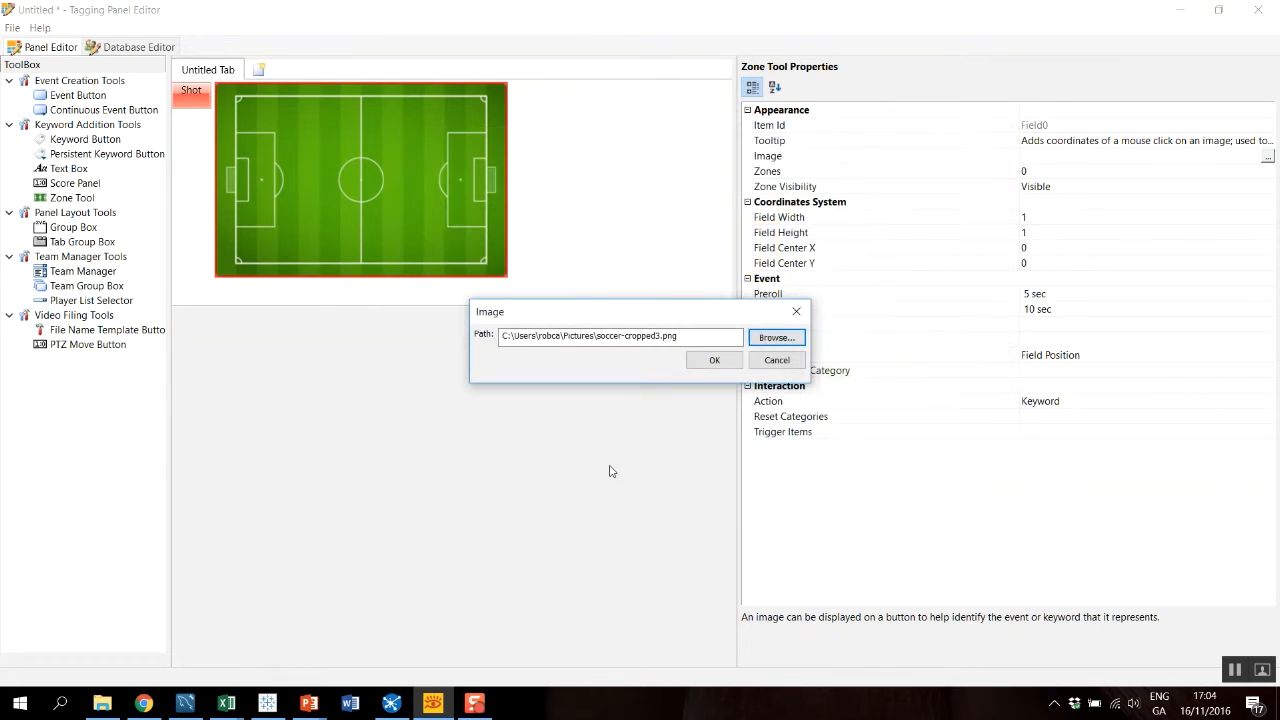
pyautogui.click(715, 360)
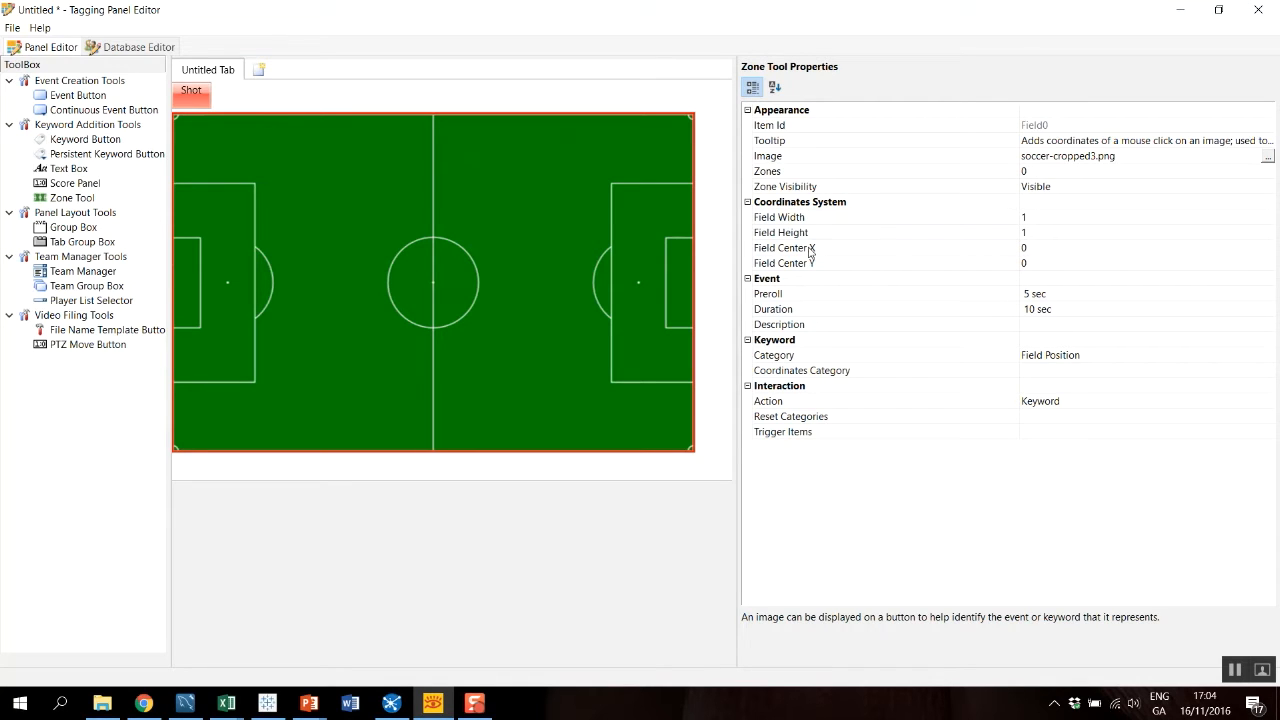
# Set the pitch zone tool's field width and field height to 100 each.
pyautogui.click(787, 220)
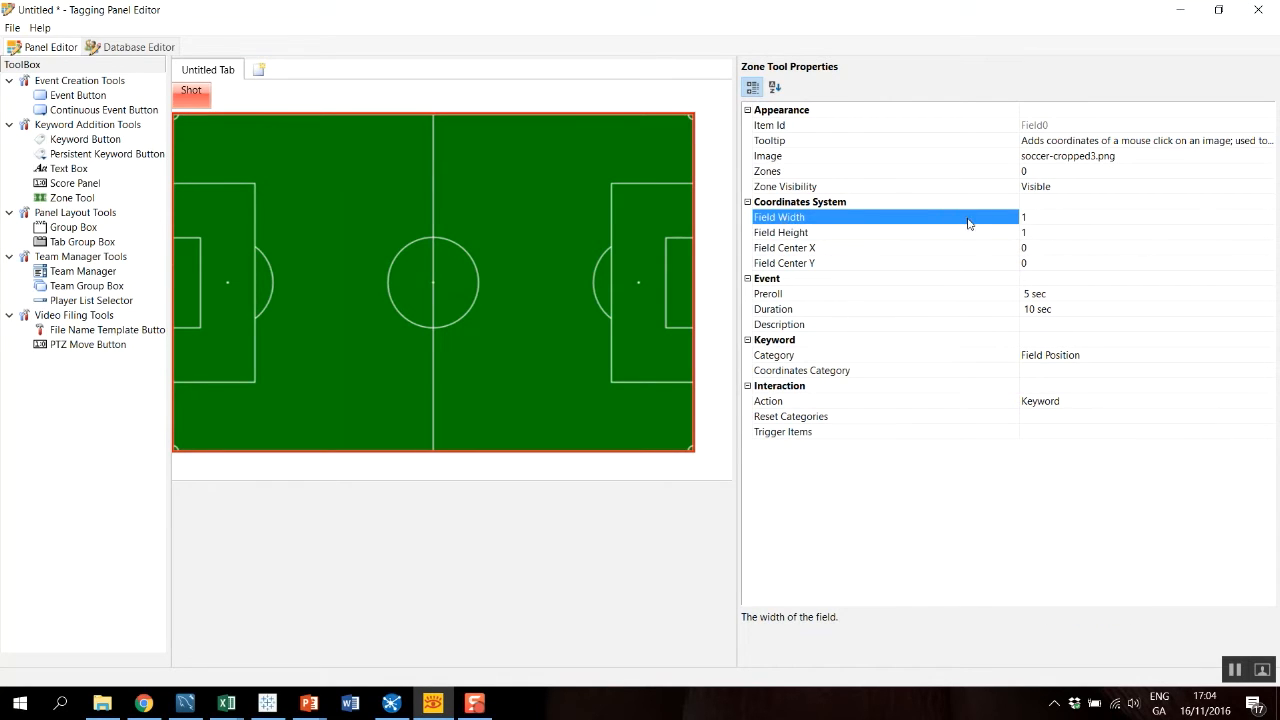
pyautogui.click(968, 222)
pyautogui.write('100')
pyautogui.press('Return')
pyautogui.click(980, 234)
pyautogui.write('100')
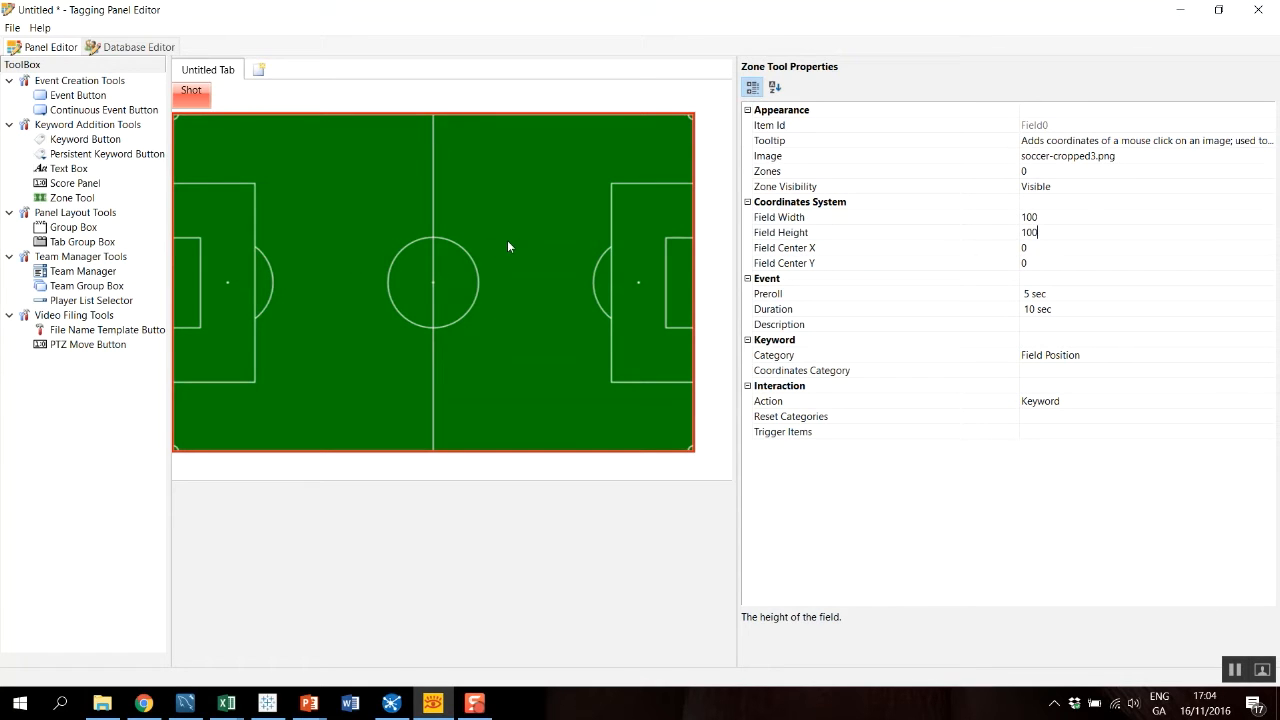
pyautogui.click(966, 358)
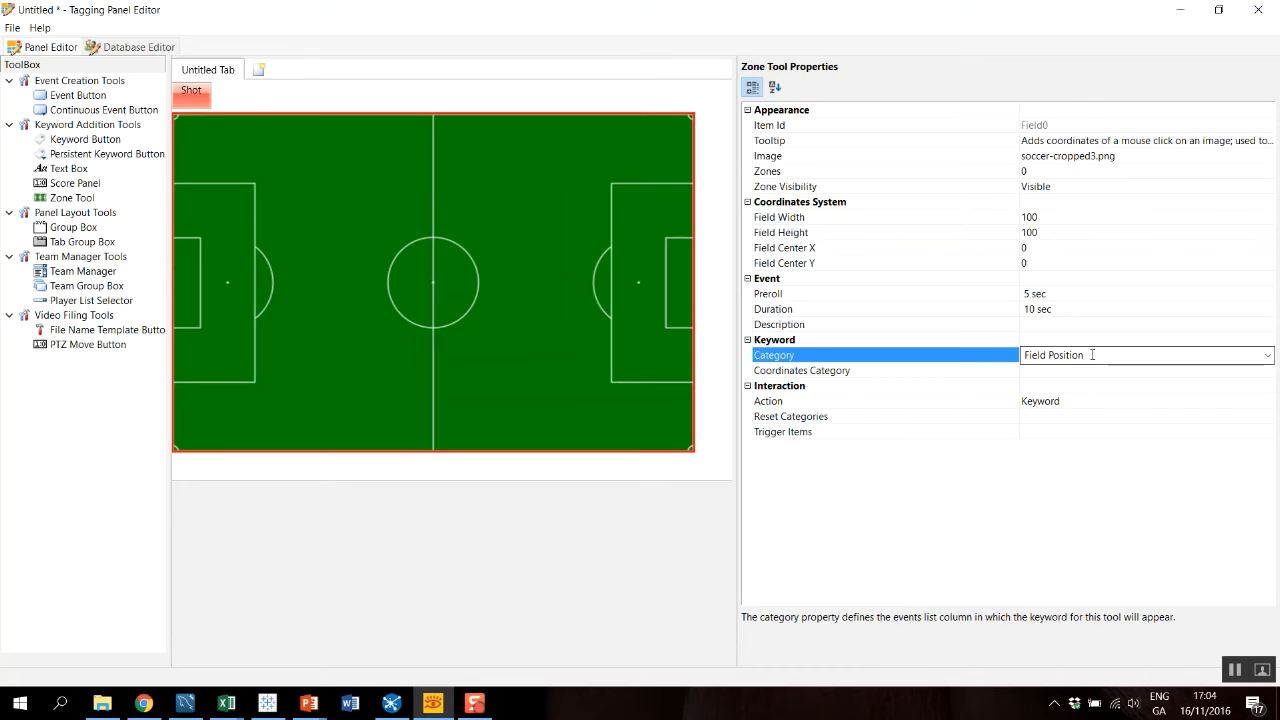
pyautogui.click(578, 352)
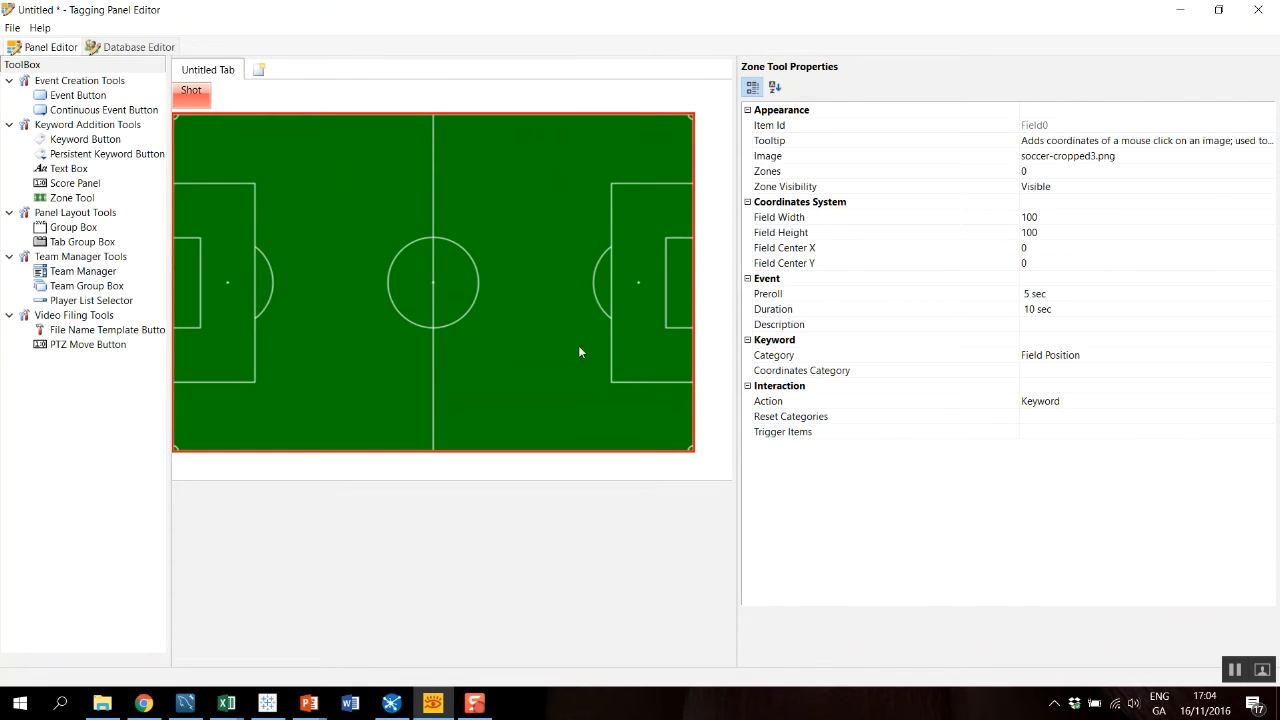
# Close the panel editor and save the panel on the Desktop as test.TaggingProject, overwriting the existing file.
pyautogui.click(1258, 9)
pyautogui.click(552, 346)
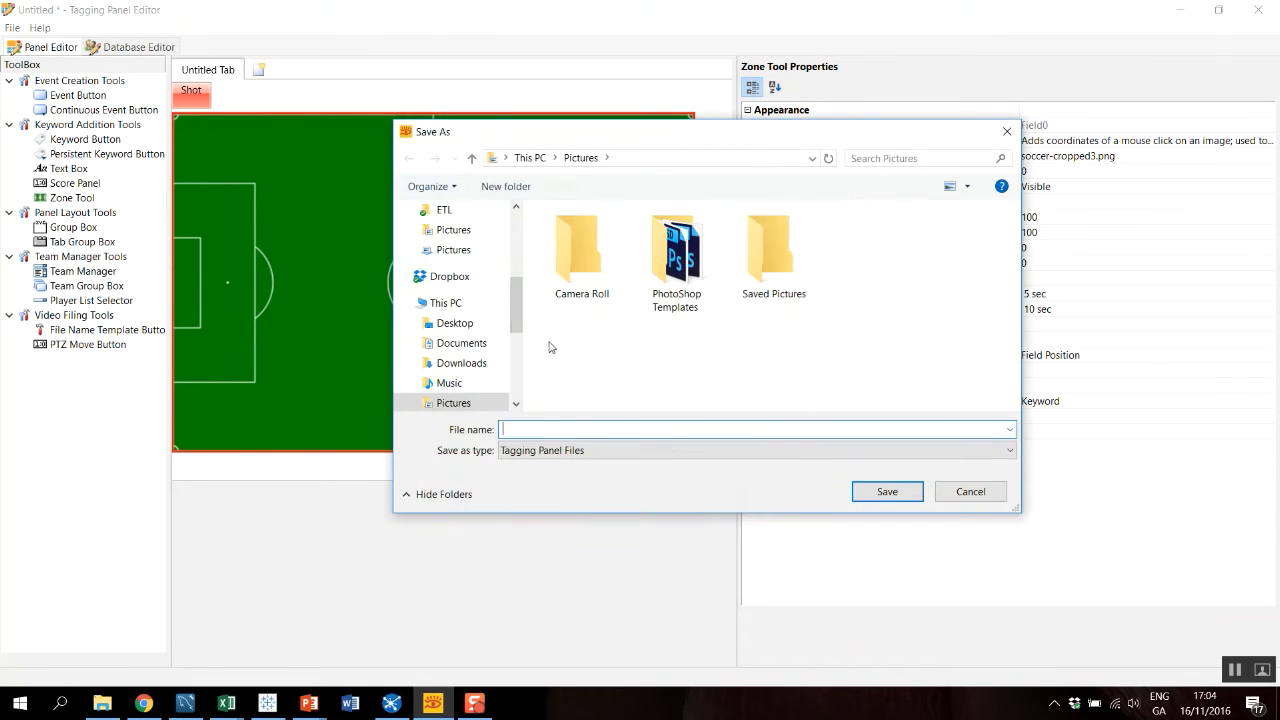
pyautogui.moveTo(514, 317); pyautogui.dragTo(514, 225)
pyautogui.click(455, 243)
pyautogui.click(524, 430)
pyautogui.write('te')
pyautogui.press('Down')
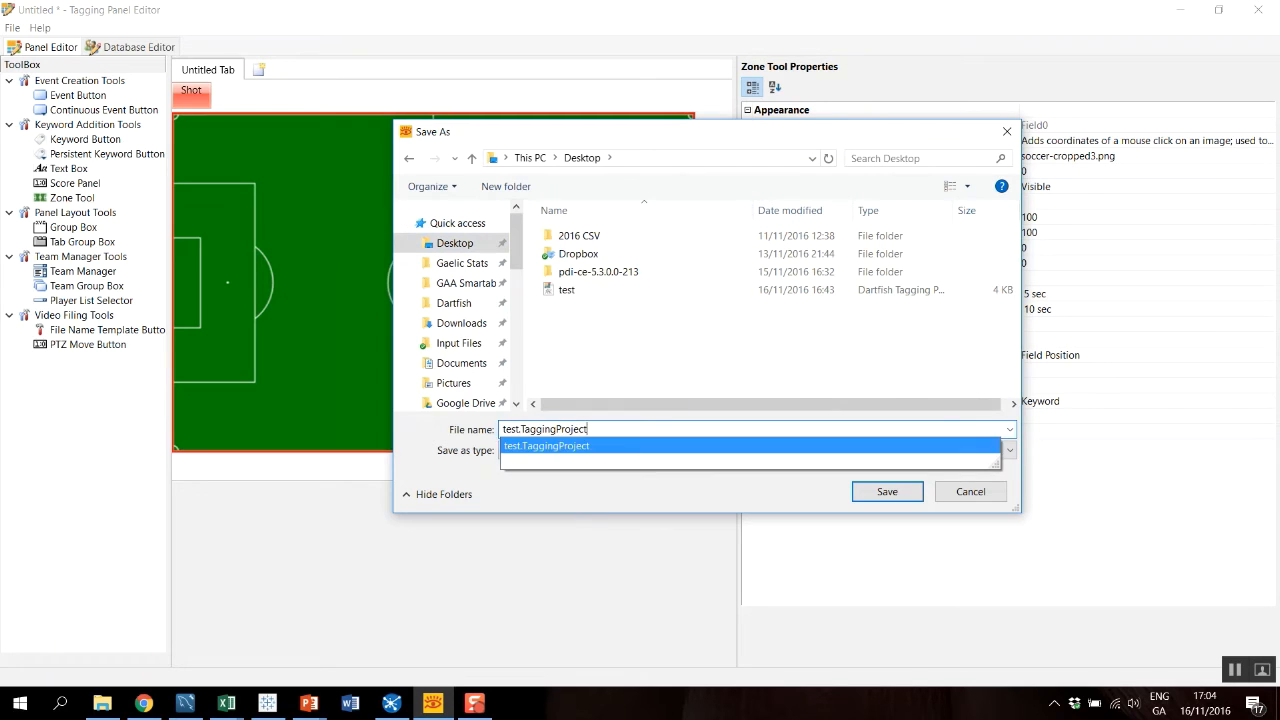
pyautogui.press('Return')
pyautogui.press('Left')
pyautogui.press('Return')
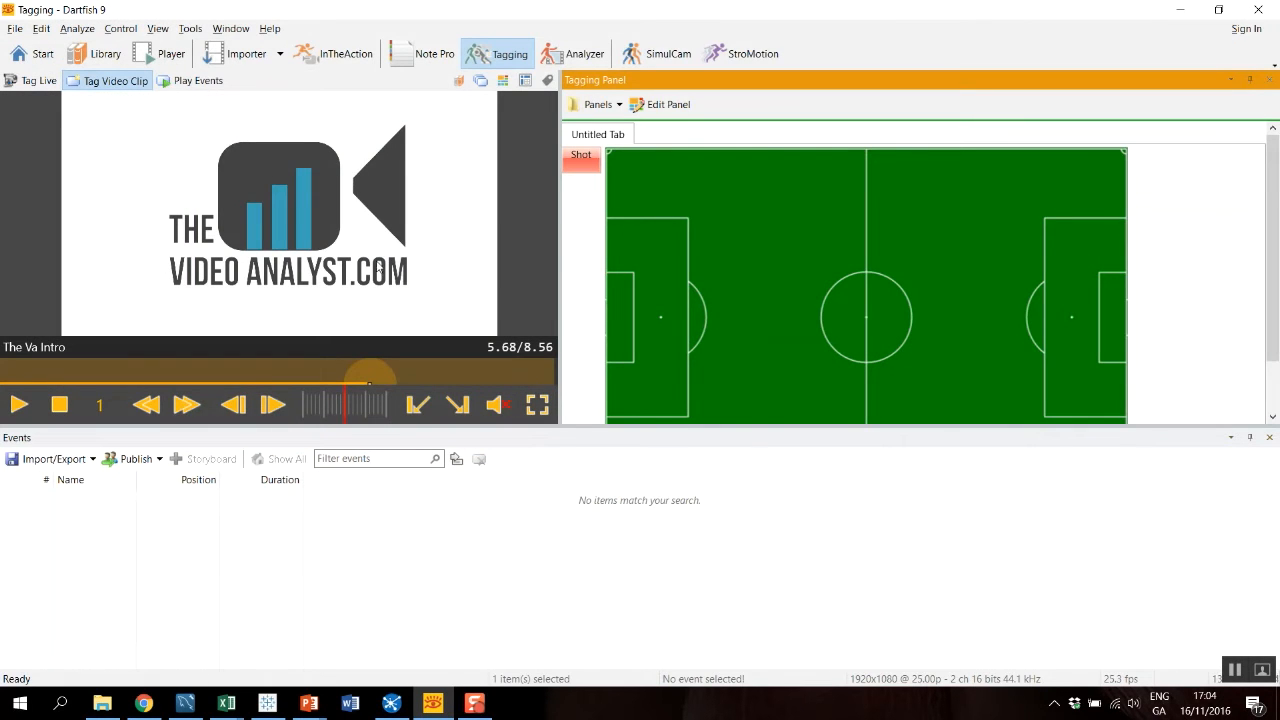
# Tag two Shot events, setting the field position of each at the penalty arc on the pitch's right half.
pyautogui.click(581, 158)
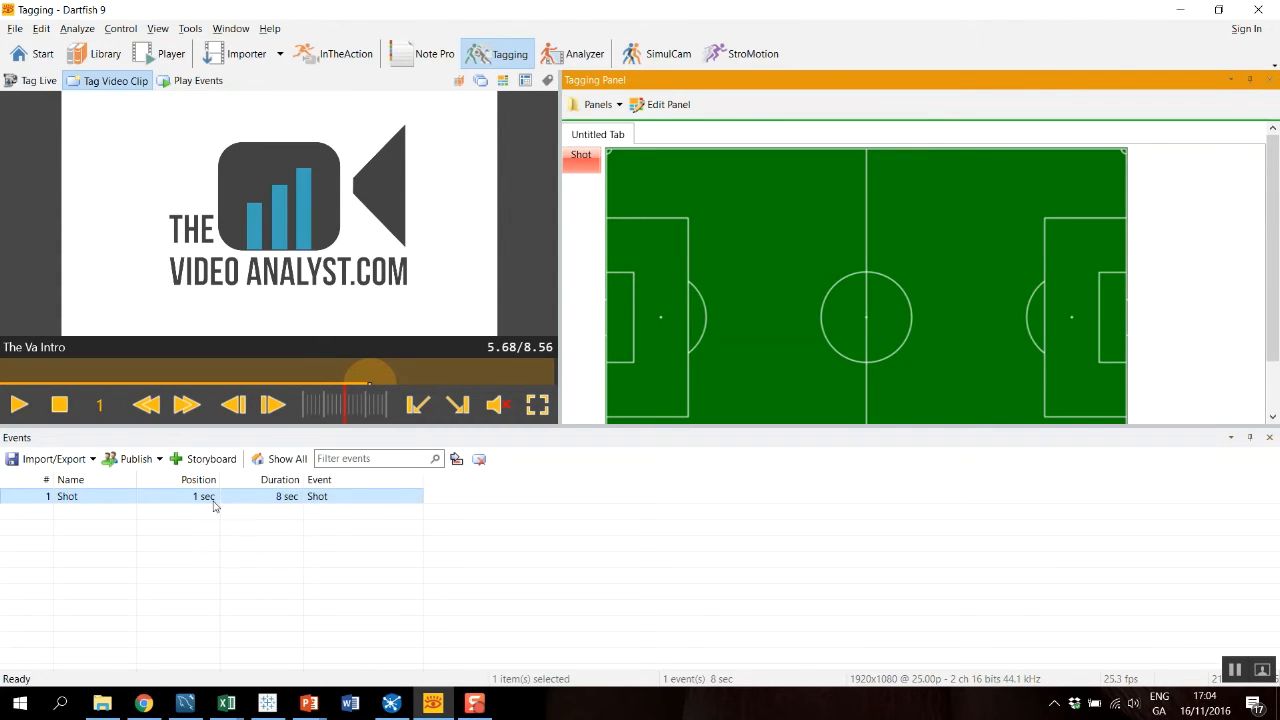
pyautogui.click(1028, 326)
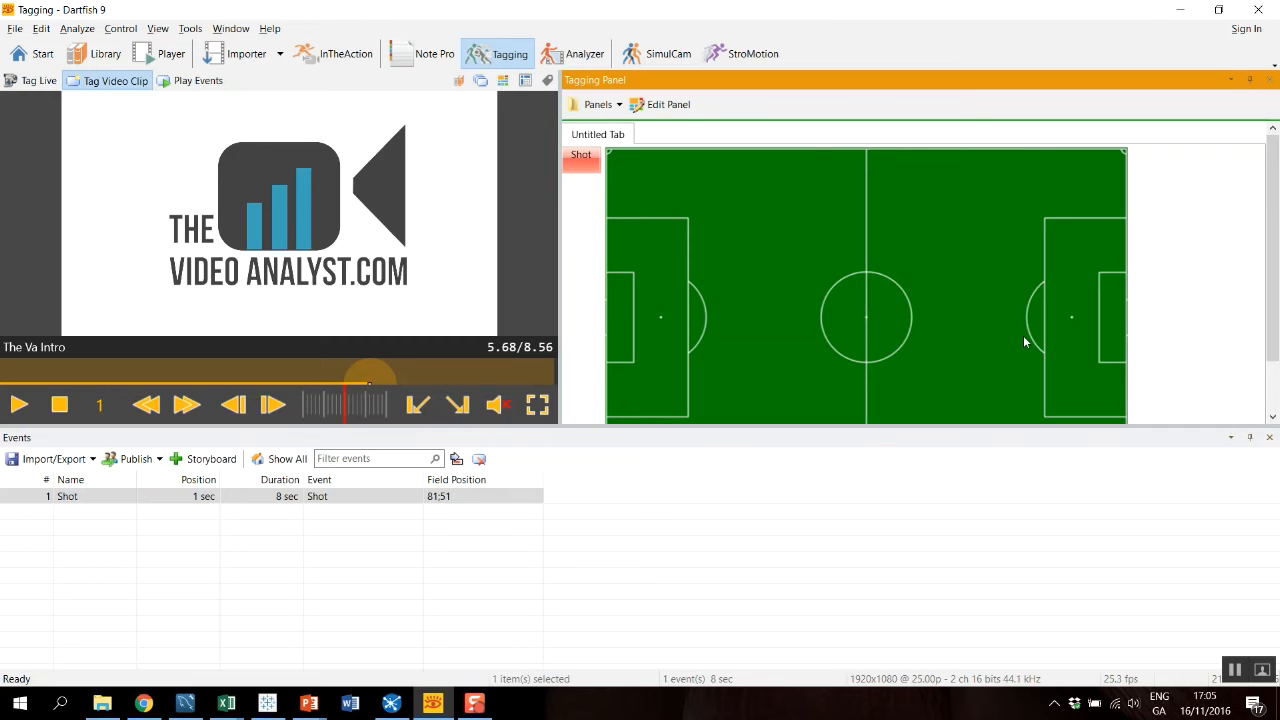
pyautogui.click(578, 158)
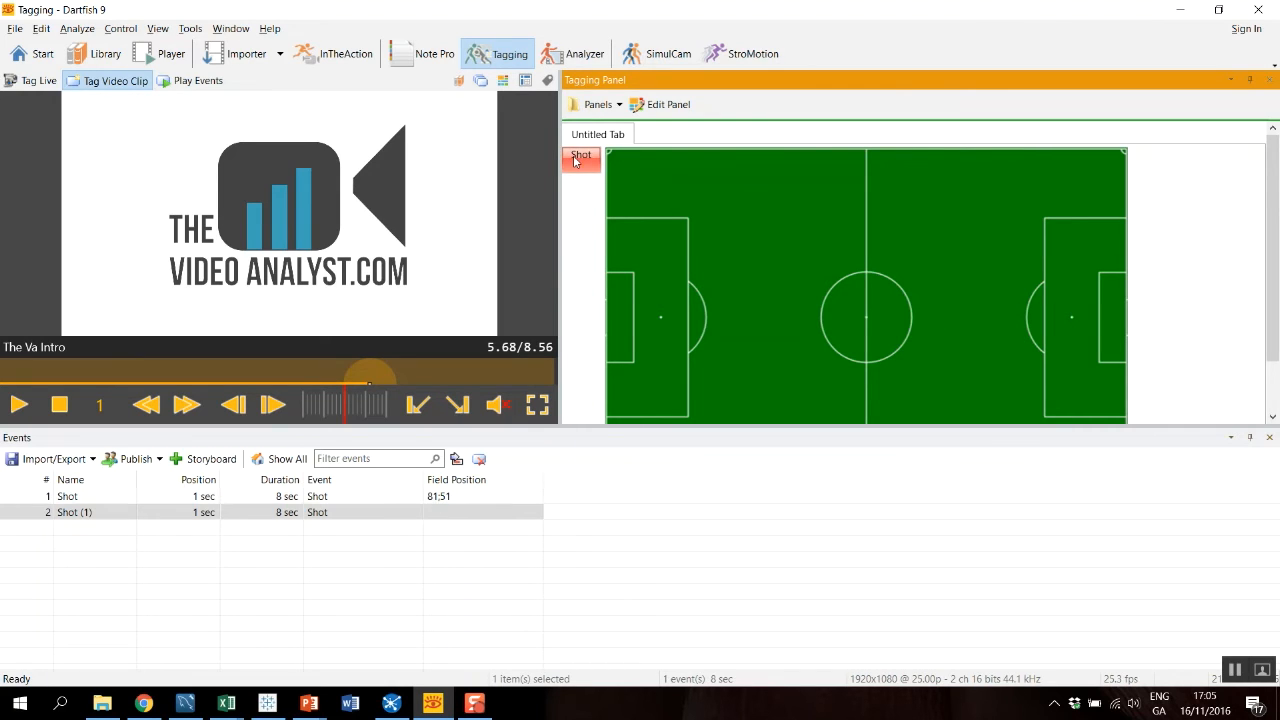
pyautogui.click(707, 322)
pyautogui.click(436, 514)
pyautogui.click(1027, 326)
pyautogui.scroll(-2, 1275, 305)
pyautogui.scroll(2, 1275, 305)
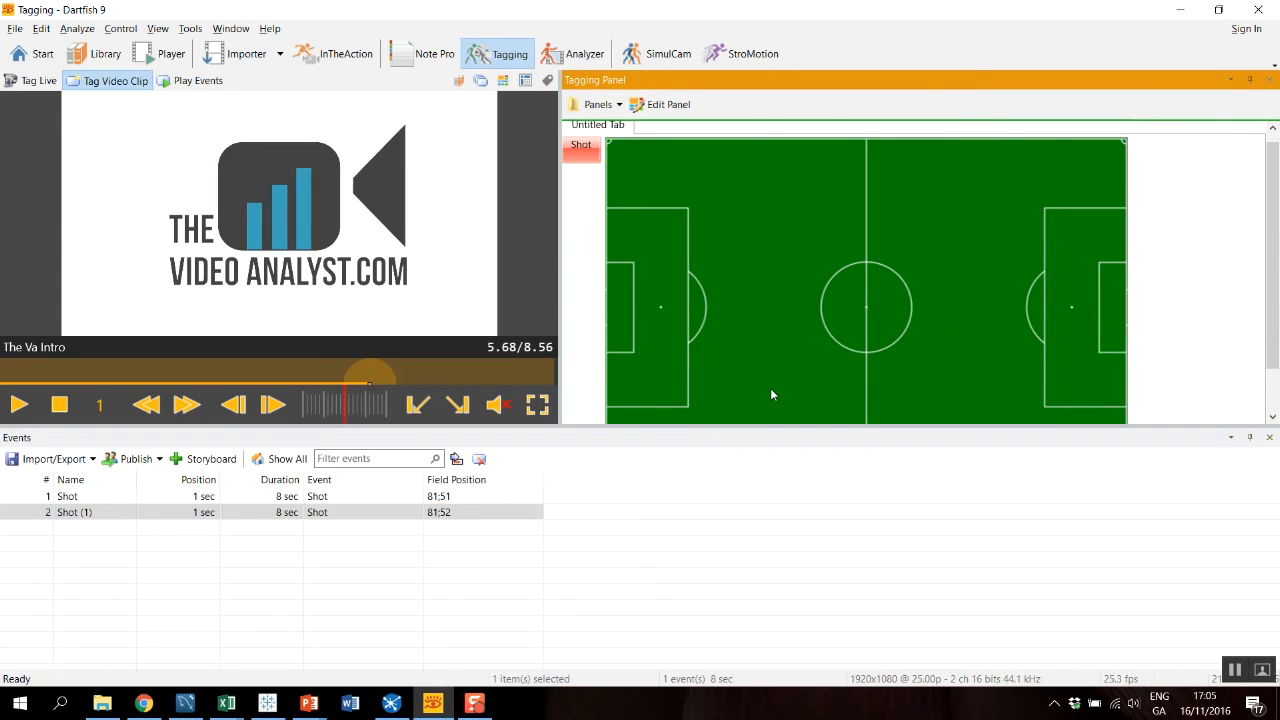
pyautogui.scroll(1, 770, 394)
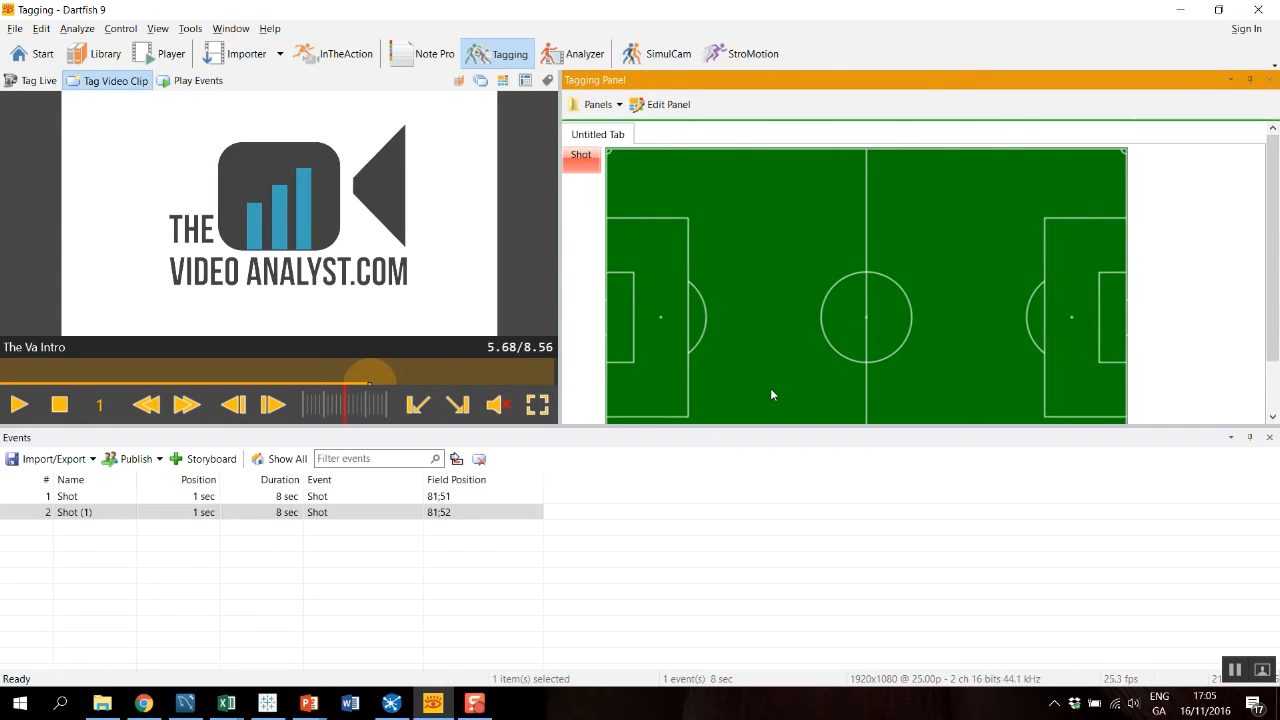
# Edit the panel to add a tab group below the pitch, with a tab labelled Left to Right holding a copy of the pitch.
pyautogui.click(662, 104)
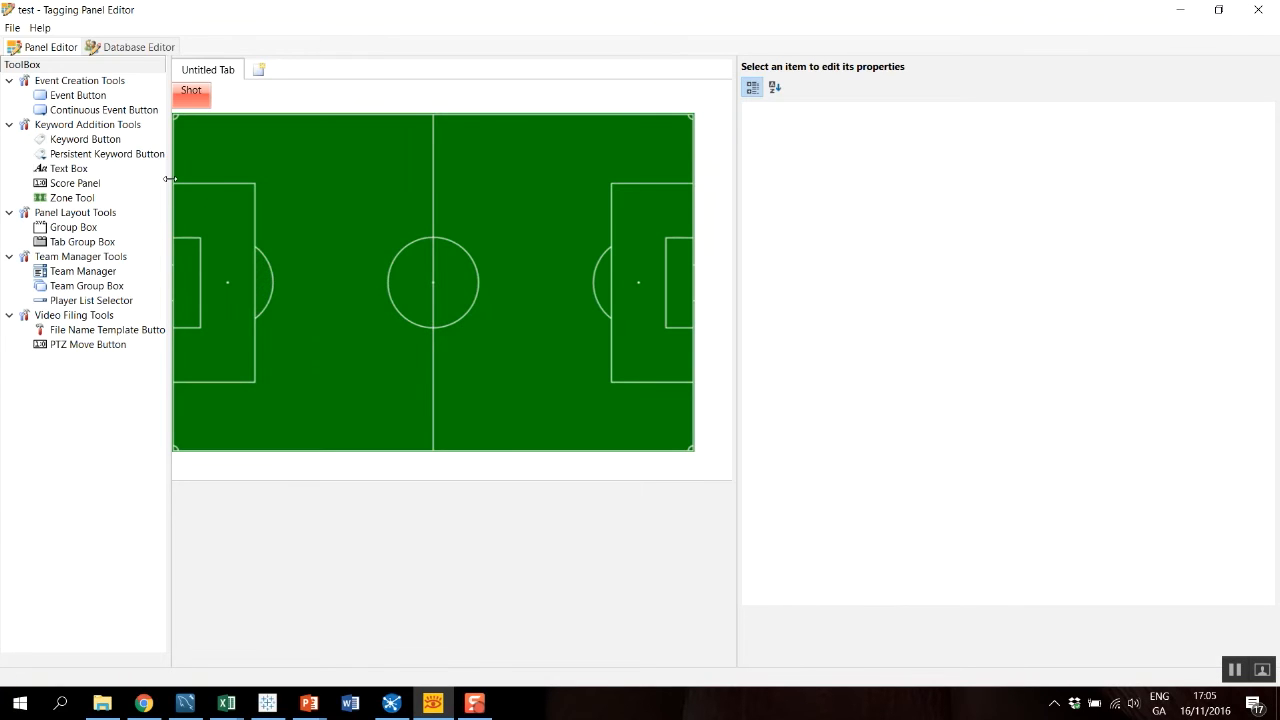
pyautogui.moveTo(72, 247); pyautogui.dragTo(246, 481)
pyautogui.click(189, 470)
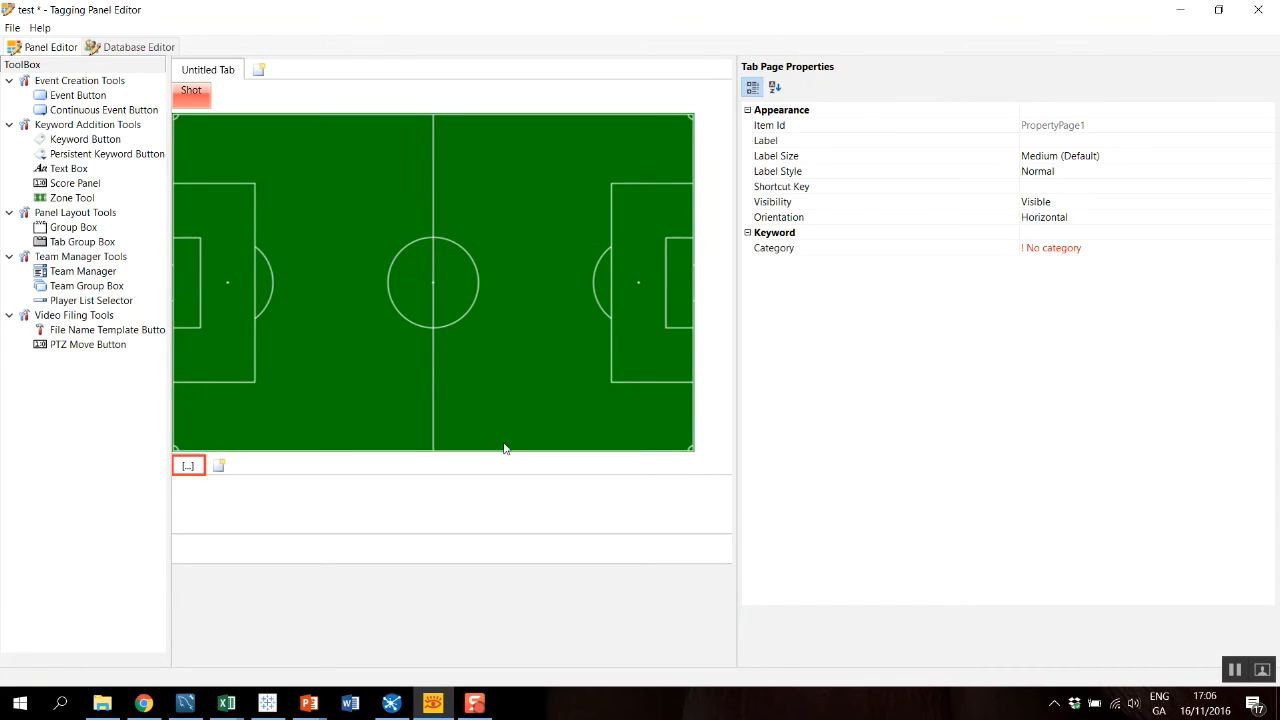
pyautogui.click(980, 145)
pyautogui.write('Left to Right')
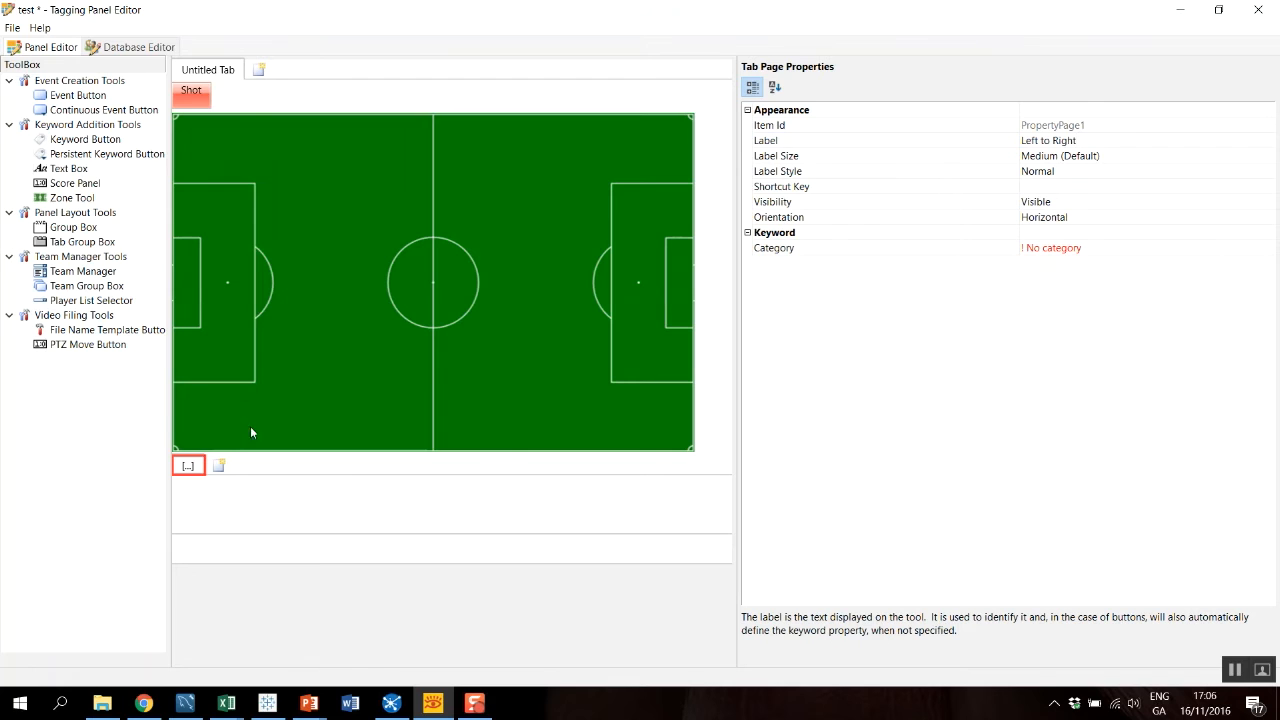
pyautogui.click(468, 281)
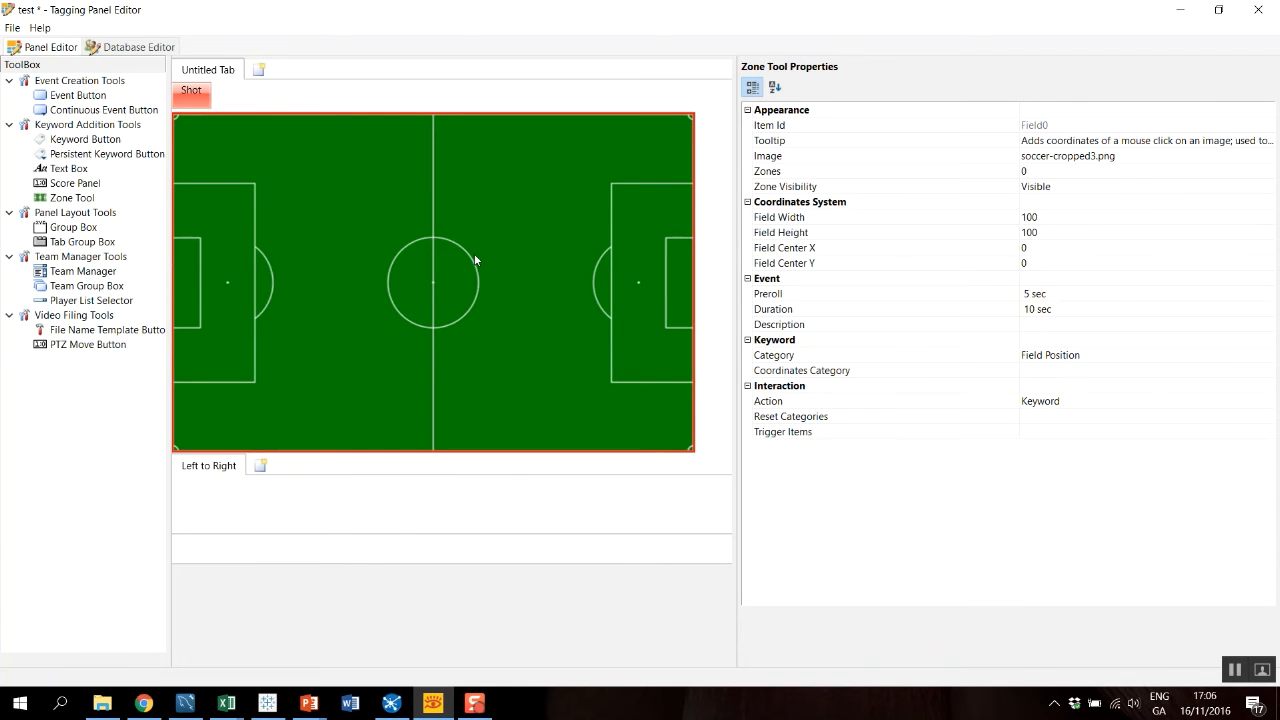
pyautogui.moveTo(500, 234); pyautogui.dragTo(334, 517)
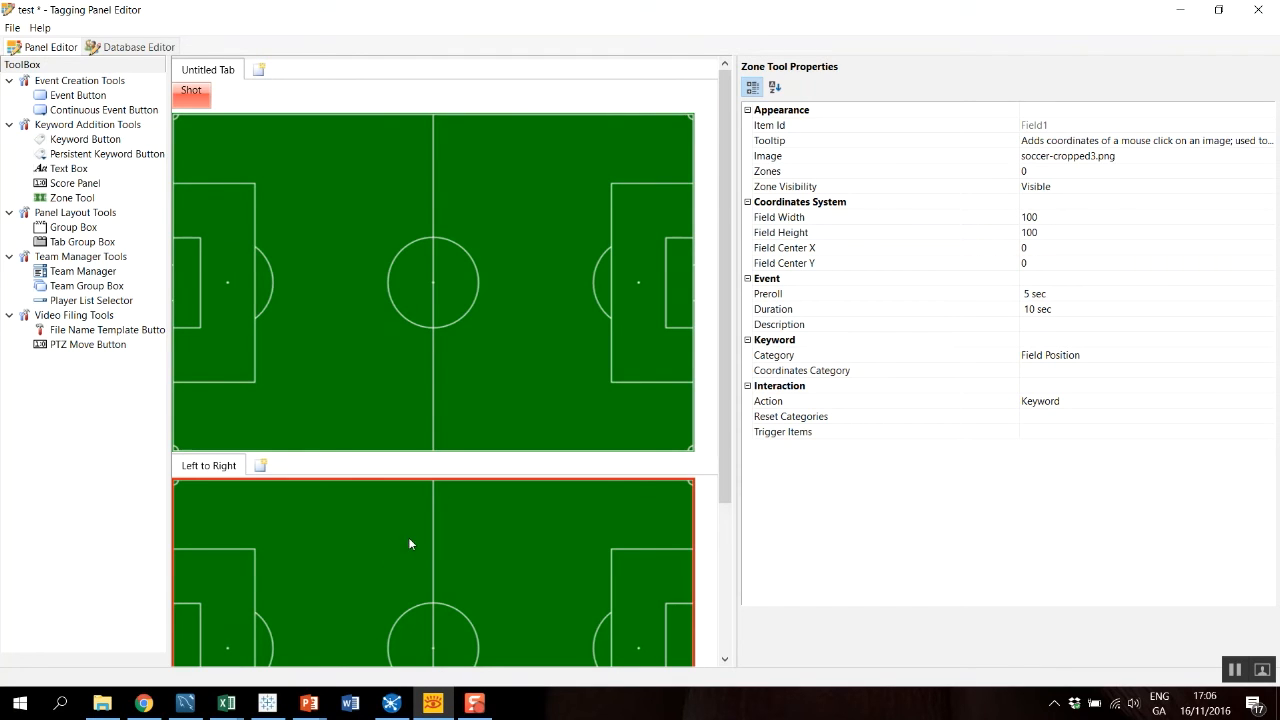
# Add a second tab labelled Right to Left to the tab group and move the original pitch into it.
pyautogui.click(260, 467)
pyautogui.click(263, 468)
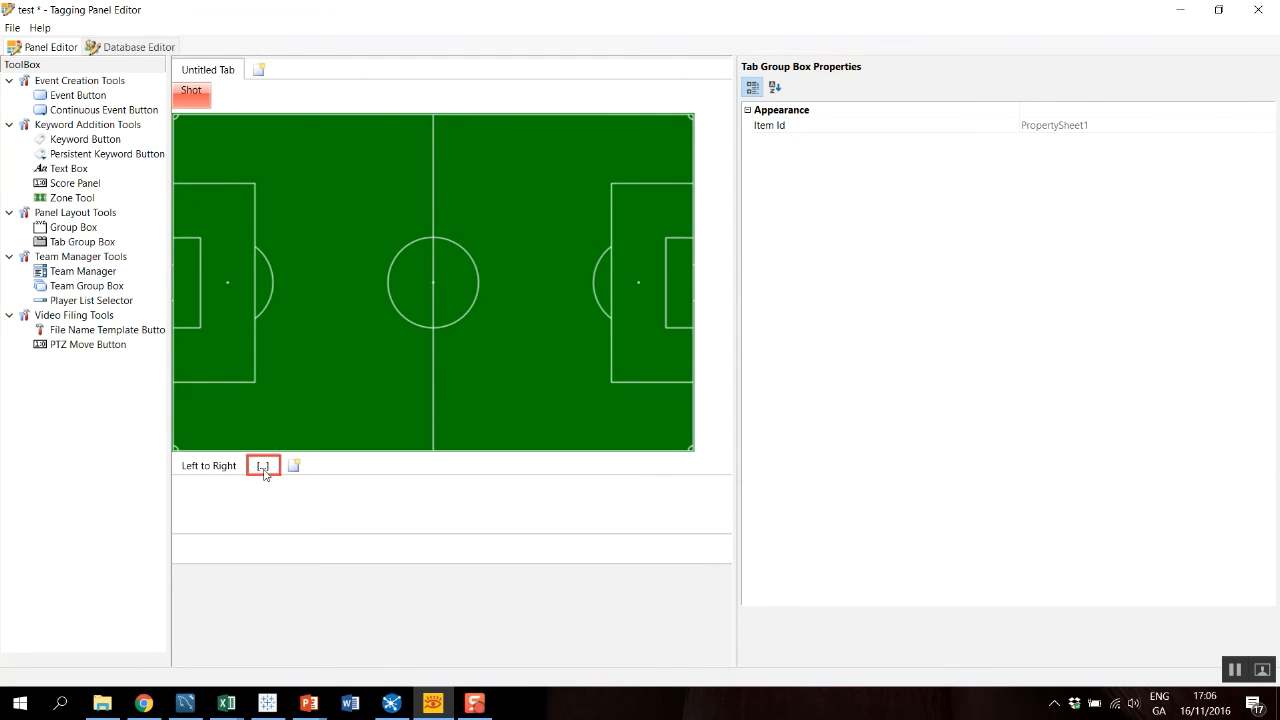
pyautogui.click(1002, 140)
pyautogui.write('R')
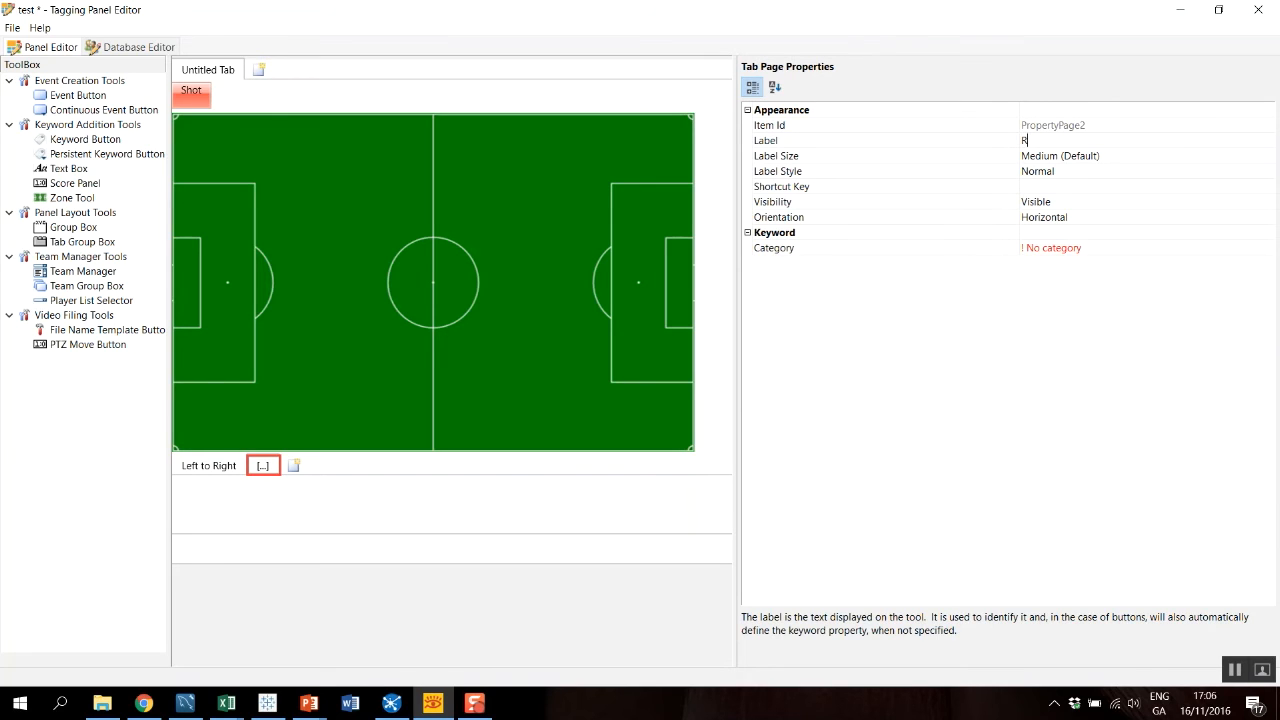
pyautogui.write('ight to Left')
pyautogui.moveTo(457, 294); pyautogui.dragTo(435, 506)
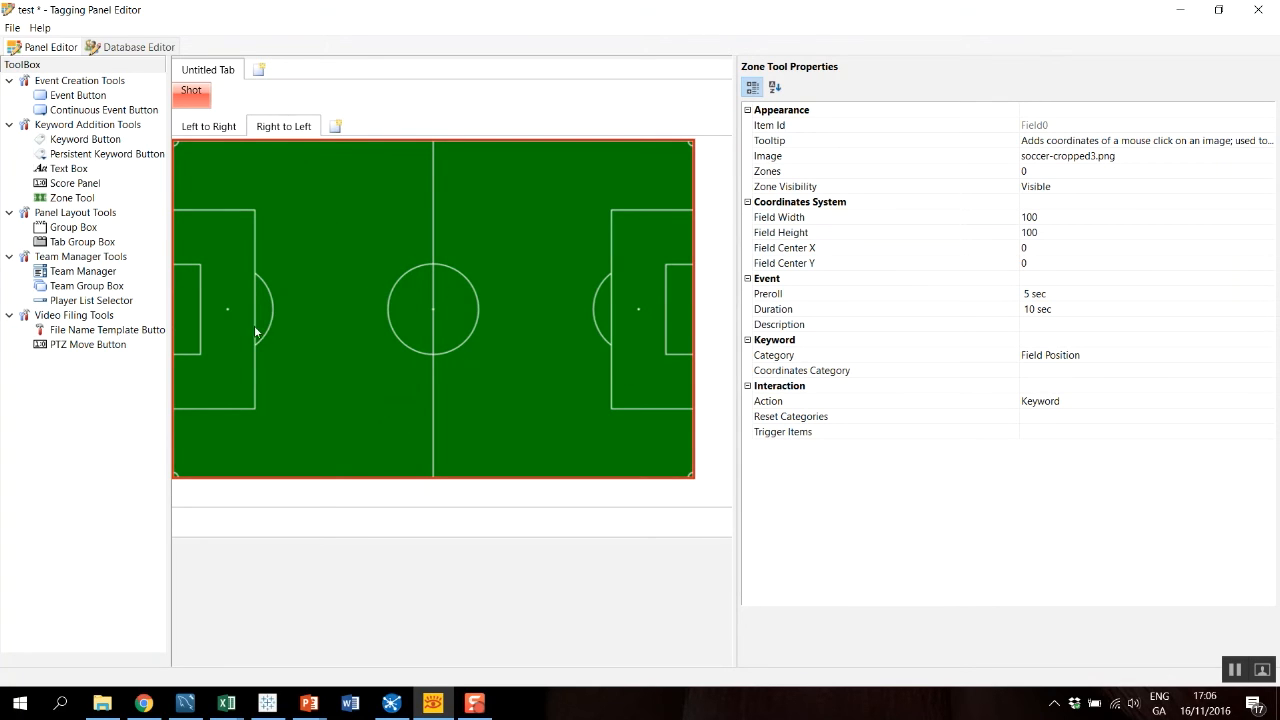
# Set the Right to Left pitch's field width, field height, field center X and field center Y to -100 each.
pyautogui.click(924, 222)
pyautogui.click(1022, 217)
pyautogui.write('-')
pyautogui.click(1023, 232)
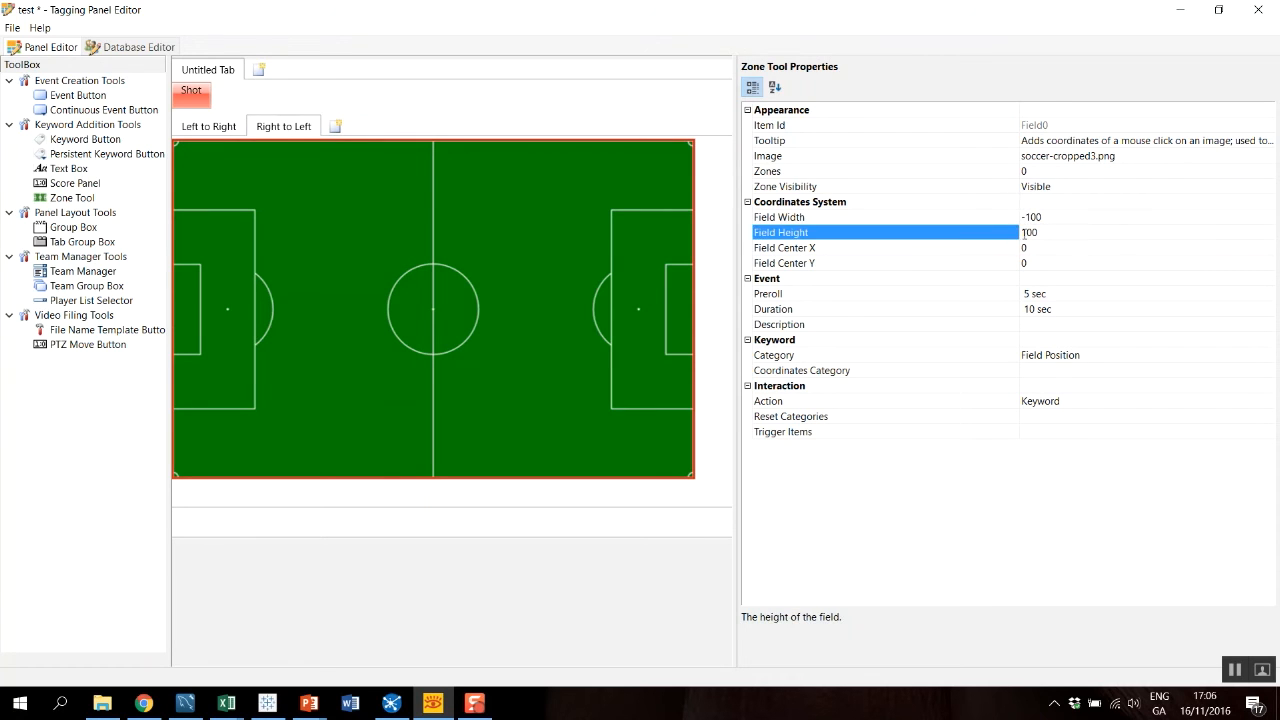
pyautogui.write('-')
pyautogui.click(1006, 250)
pyautogui.write('-100')
pyautogui.click(993, 265)
pyautogui.write('-')
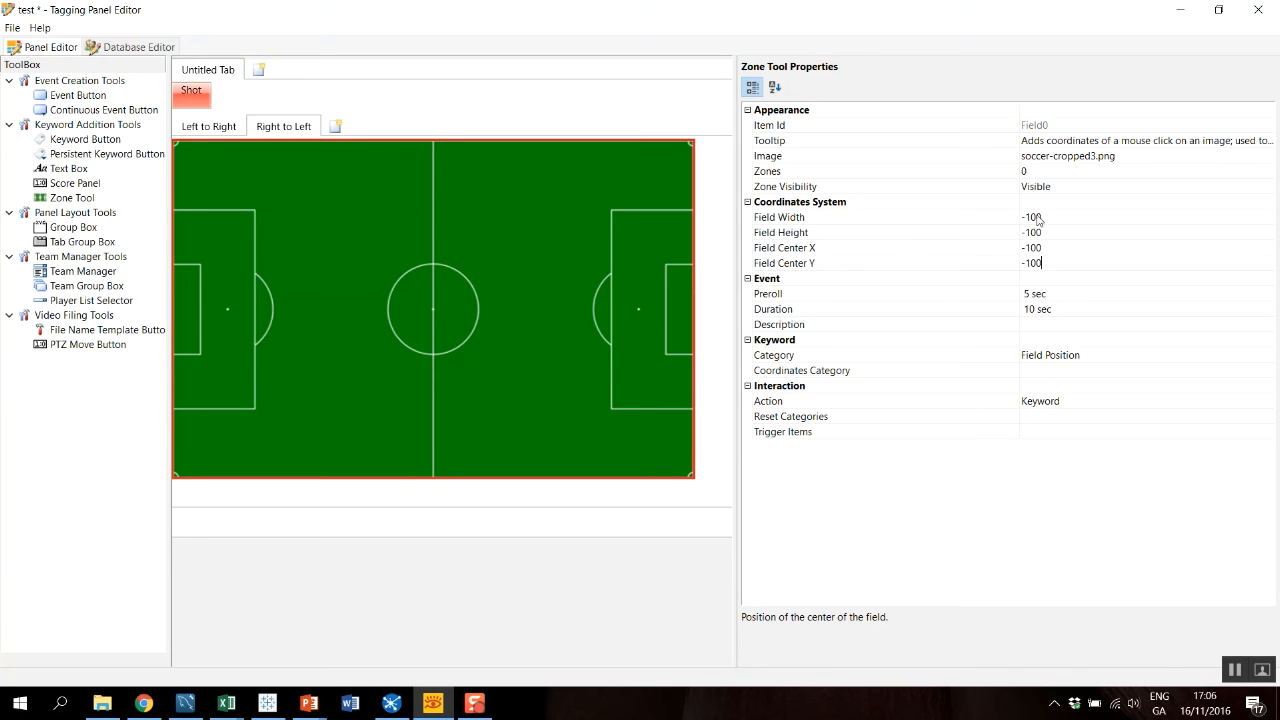
# Compare the pitch settings on both direction tabs, and save and close the edited panel.
pyautogui.click(206, 126)
pyautogui.click(268, 126)
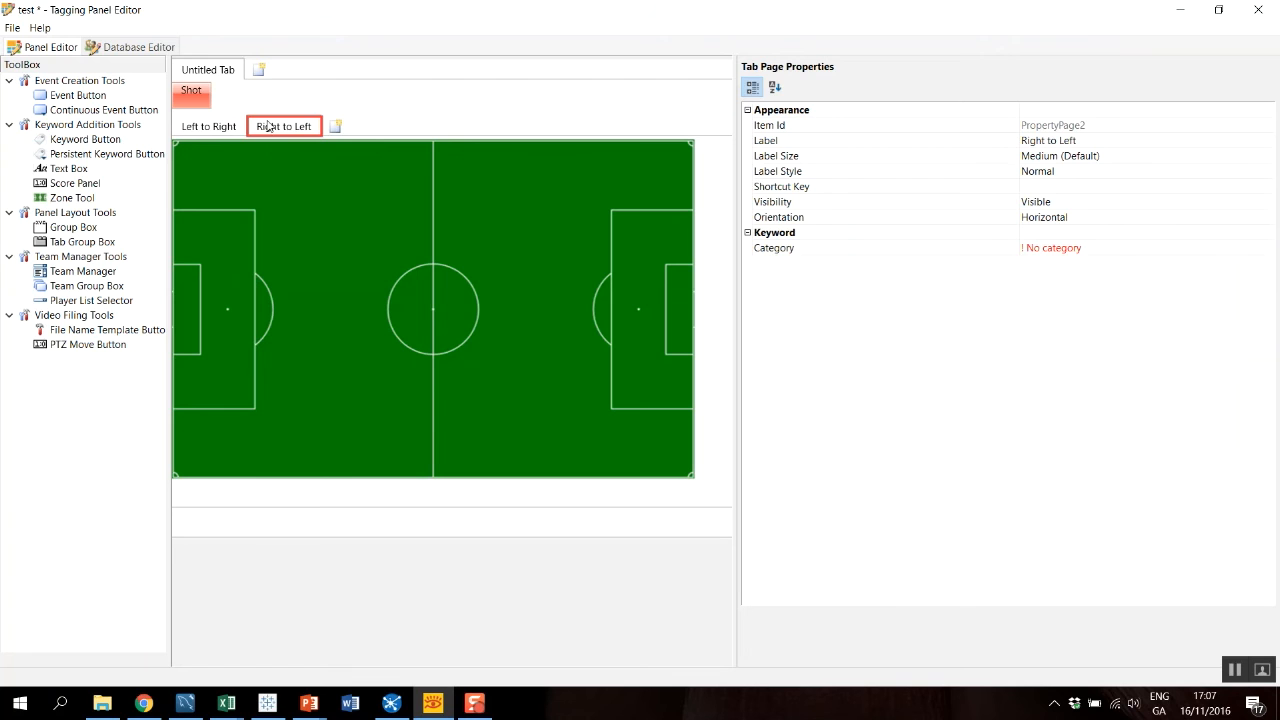
pyautogui.click(252, 195)
pyautogui.click(283, 136)
pyautogui.click(351, 255)
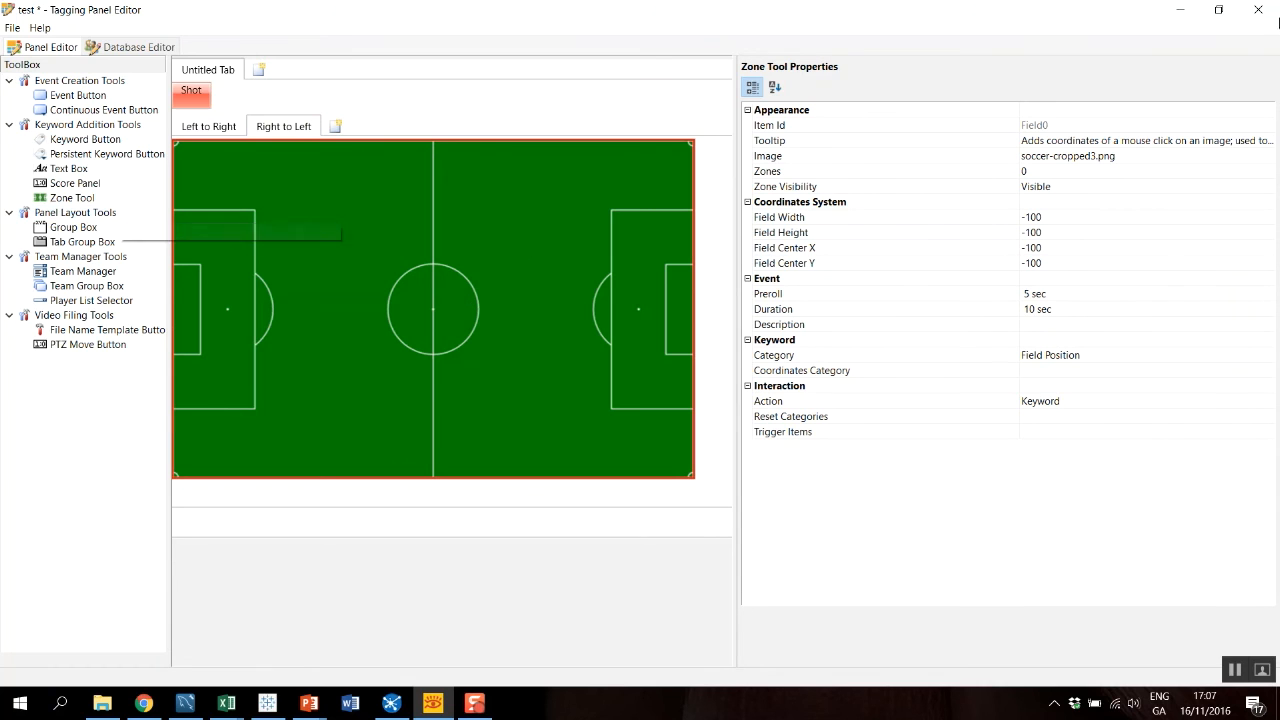
pyautogui.click(1259, 9)
pyautogui.click(570, 358)
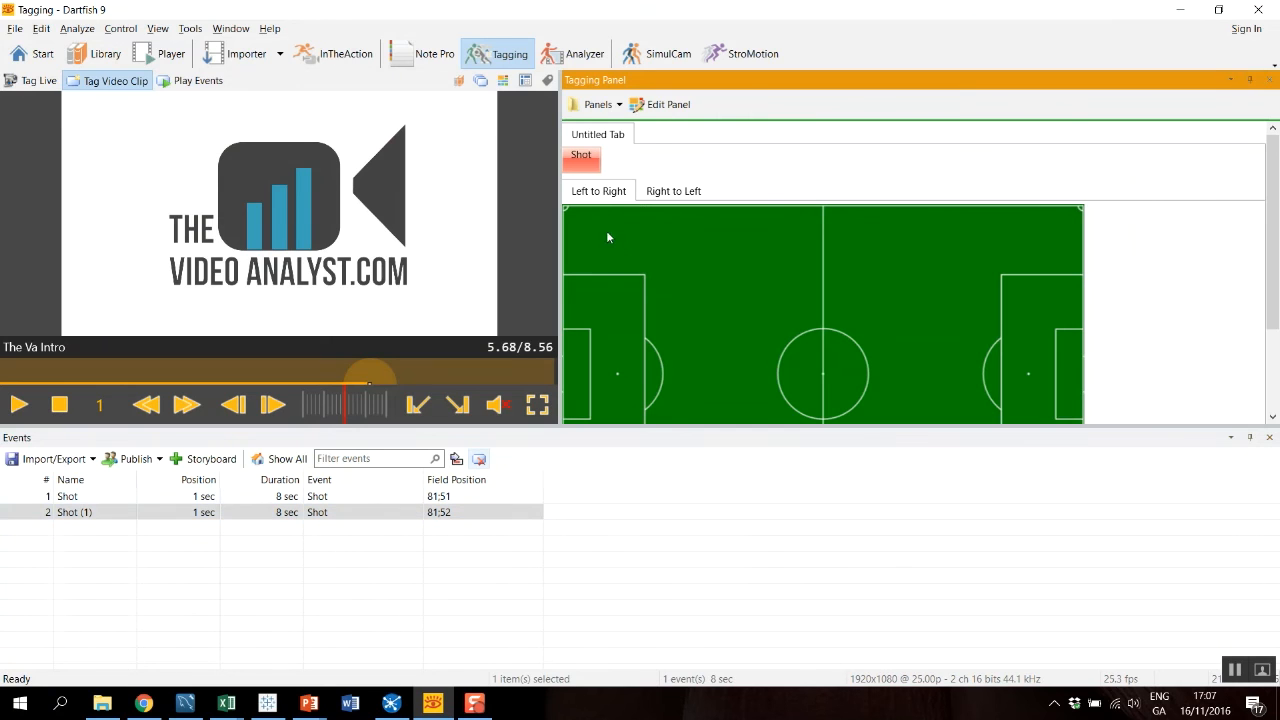
# On the Left to Right pitch, reposition the second shot at the left penalty arc and tag a third shot at the right one.
pyautogui.moveTo(664, 380); pyautogui.dragTo(428, 513)
pyautogui.click(587, 167)
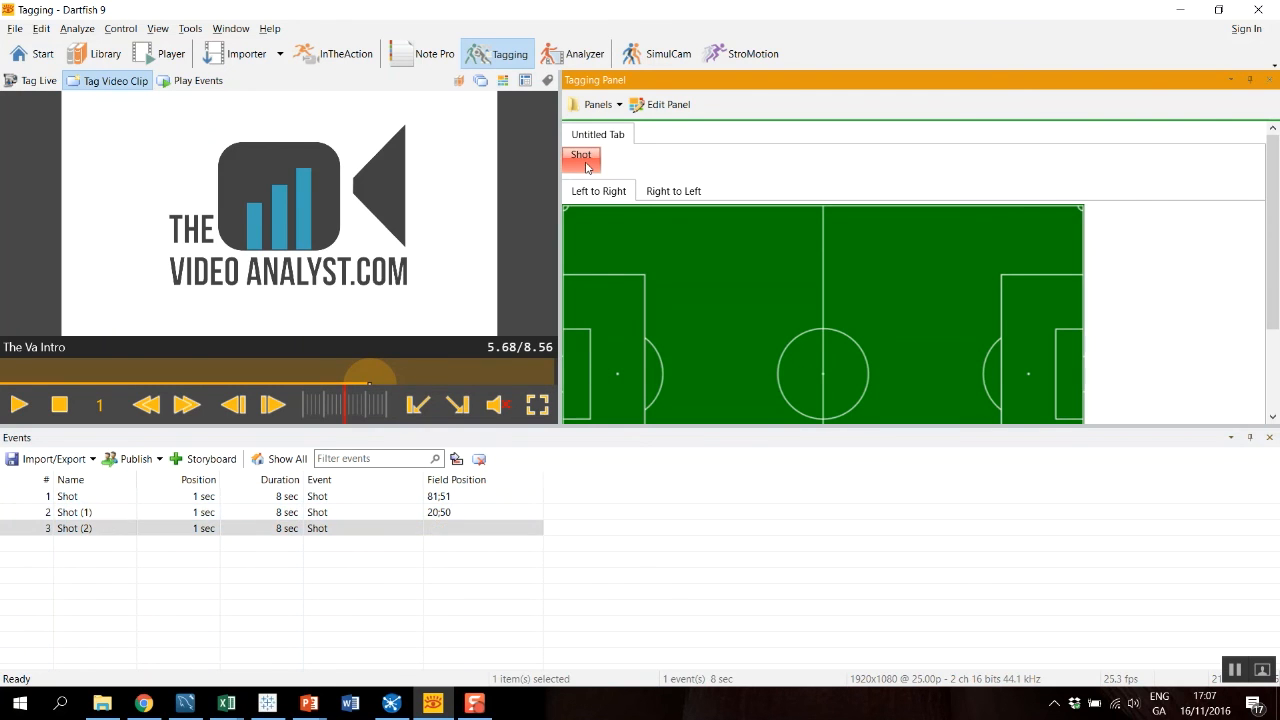
pyautogui.click(984, 381)
# Tag a fourth Shot event at the left penalty arc on the Right to Left pitch.
pyautogui.click(677, 194)
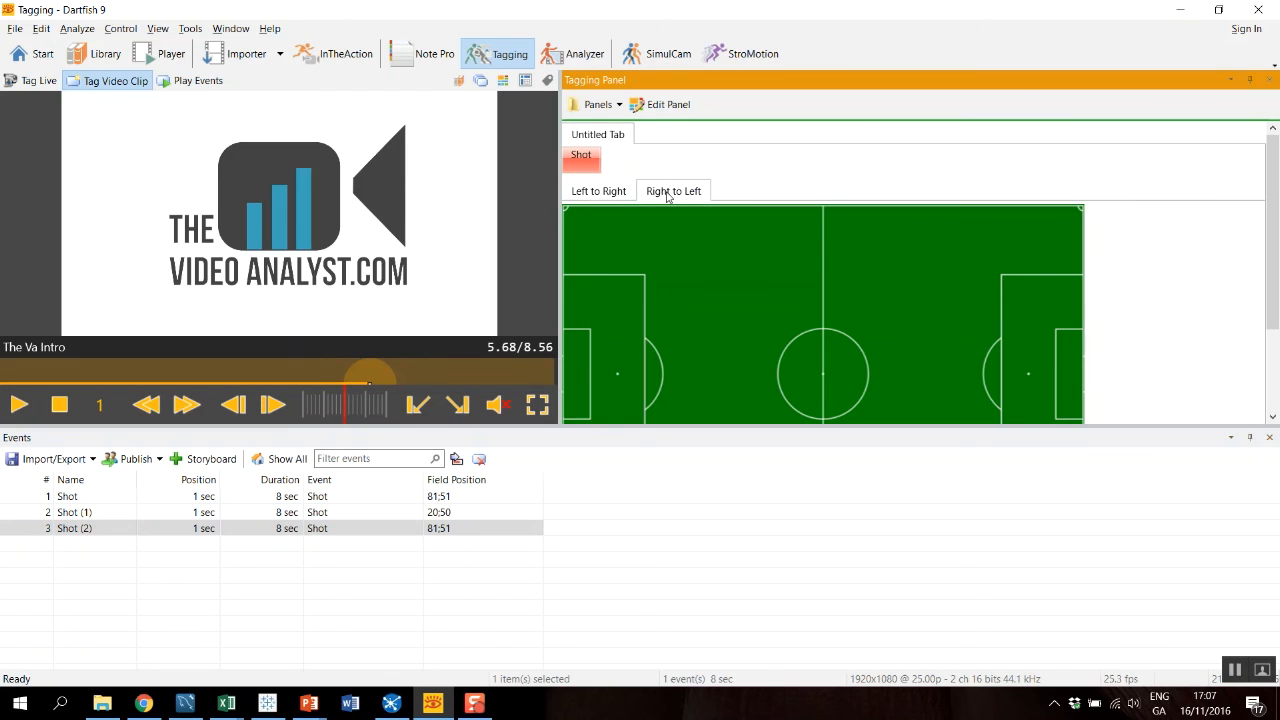
pyautogui.click(583, 160)
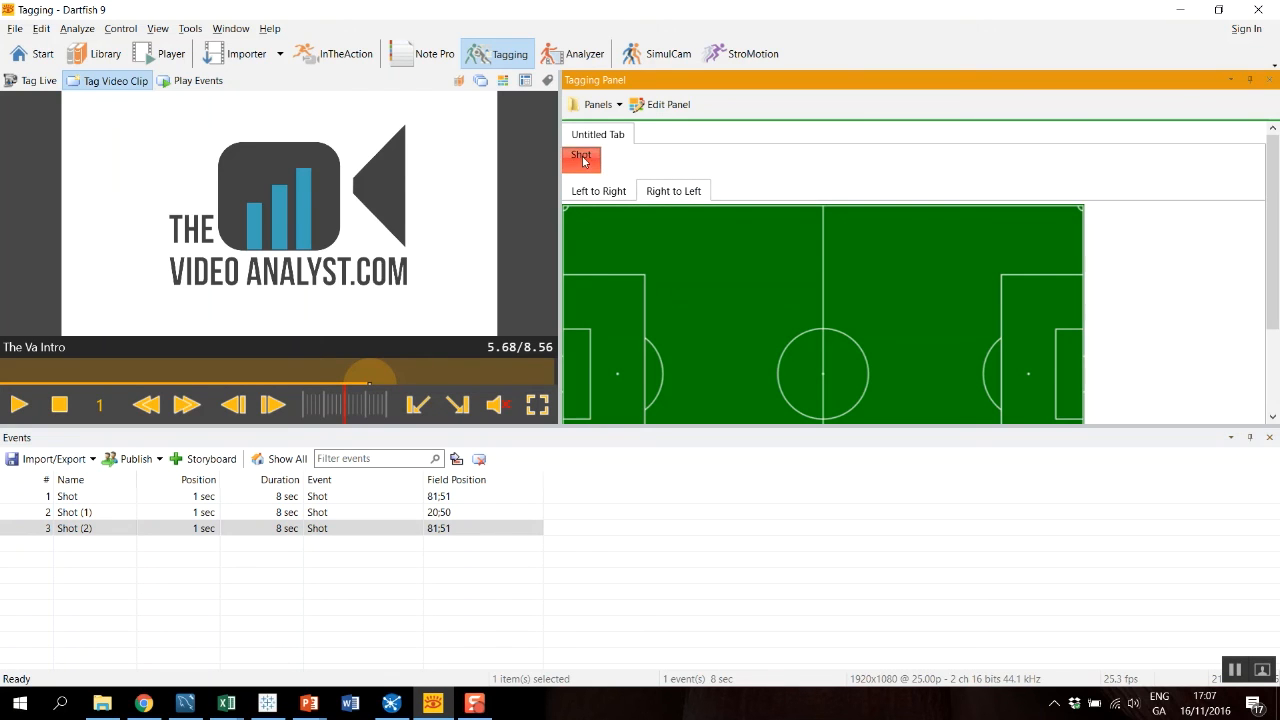
pyautogui.click(663, 376)
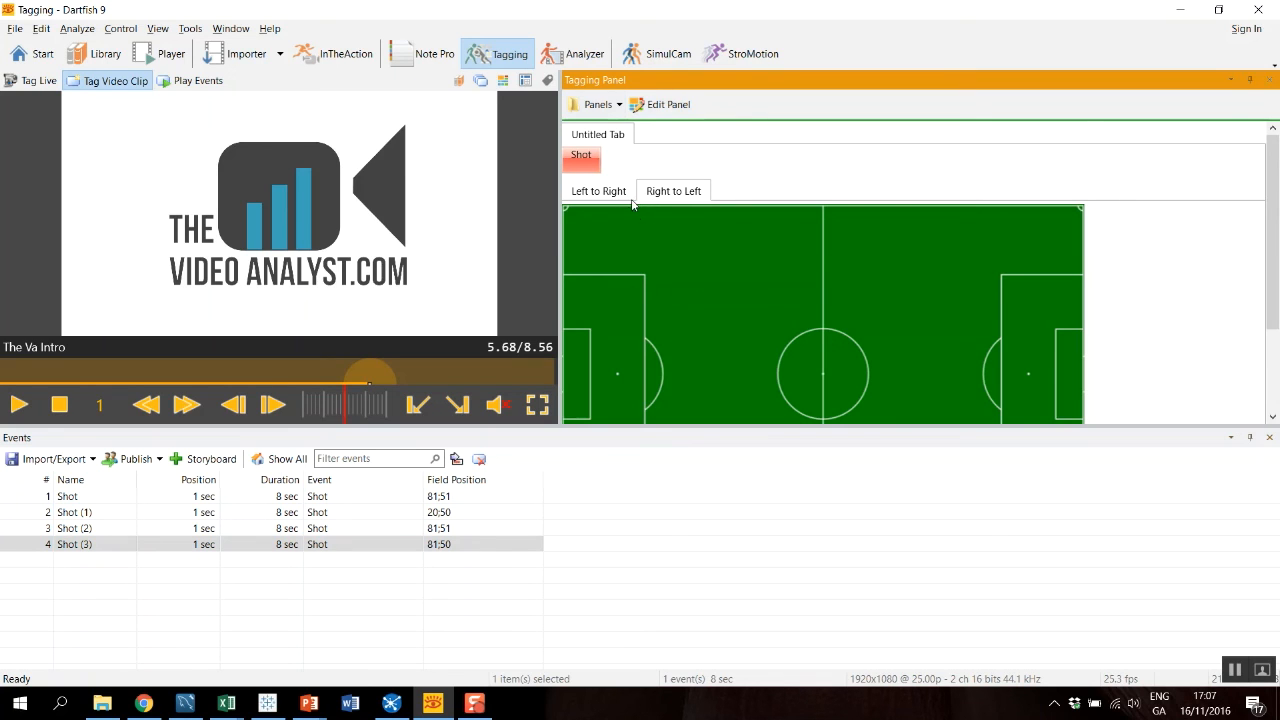
pyautogui.click(600, 196)
pyautogui.click(676, 197)
pyautogui.click(598, 195)
pyautogui.click(676, 195)
pyautogui.click(606, 194)
pyautogui.click(670, 196)
pyautogui.click(611, 191)
pyautogui.click(668, 191)
pyautogui.click(600, 197)
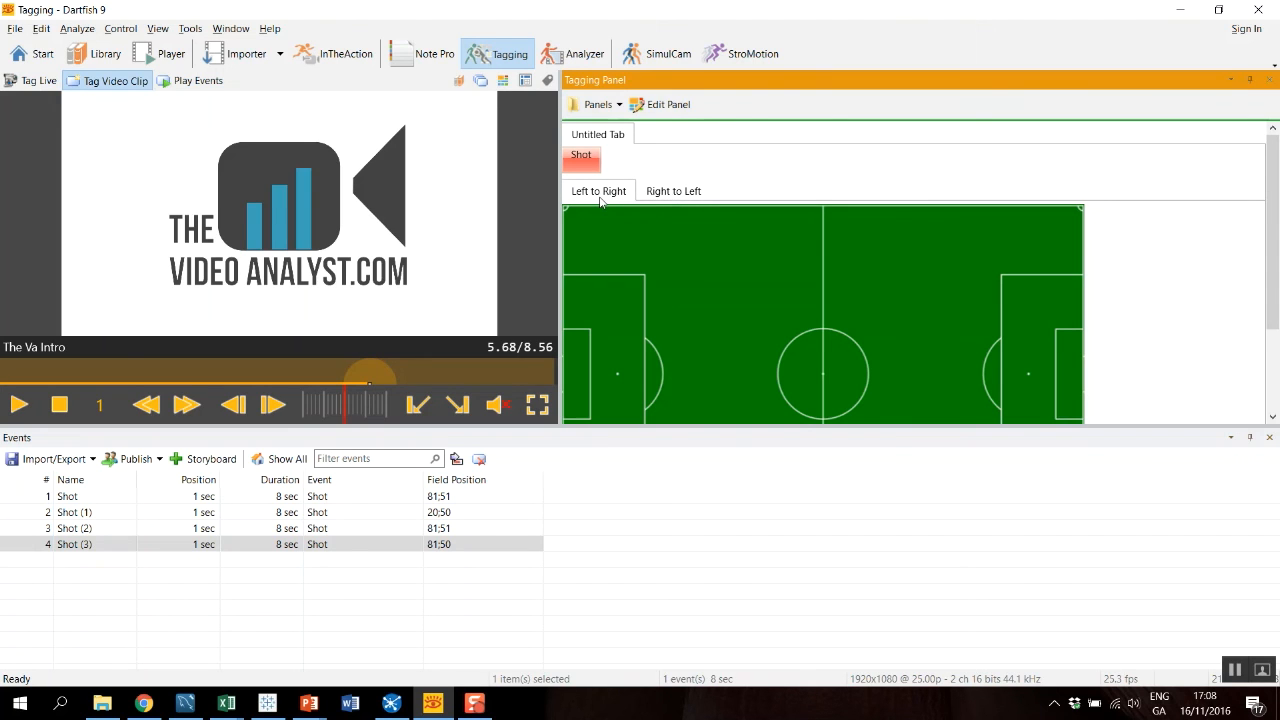